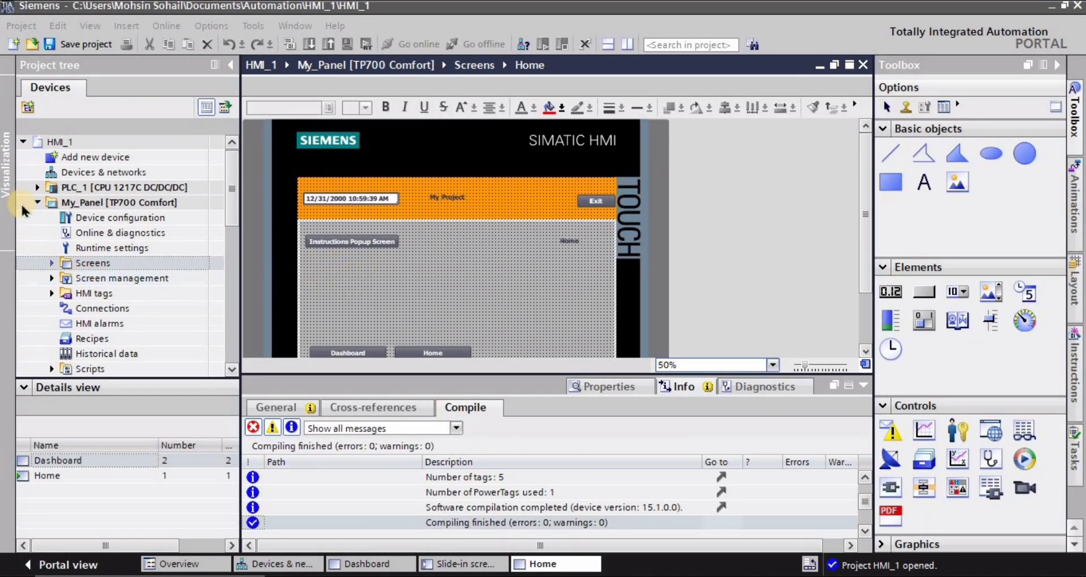
Open the left slide-in screen from the screen management of My_Panel.
{"action": "double_click", "coordinate": [85, 202]}
{"action": "double_click", "coordinate": [116, 204]}
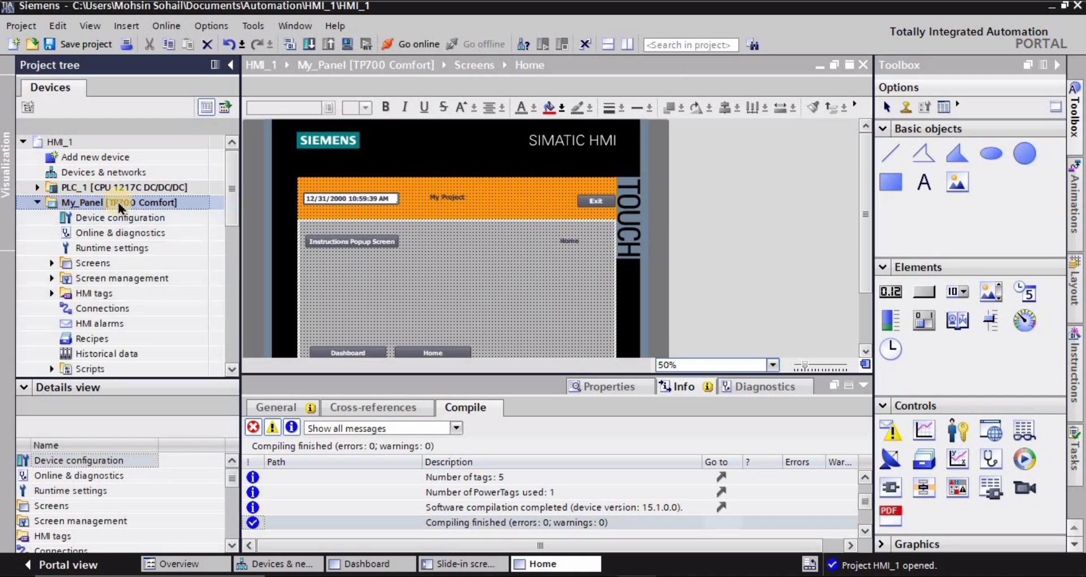
{"action": "left_click", "coordinate": [52, 279]}
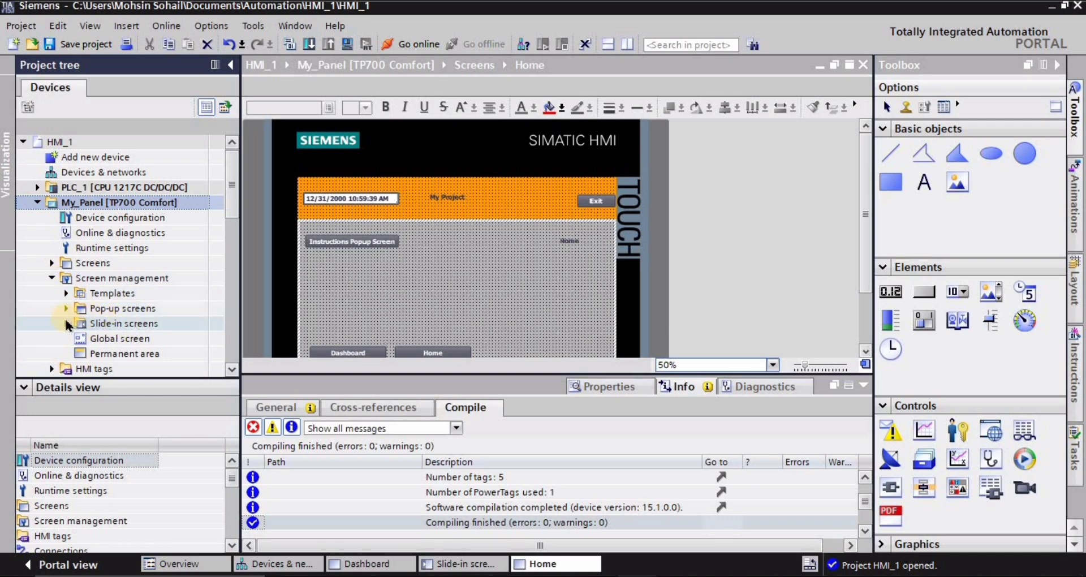
{"action": "left_click", "coordinate": [65, 324]}
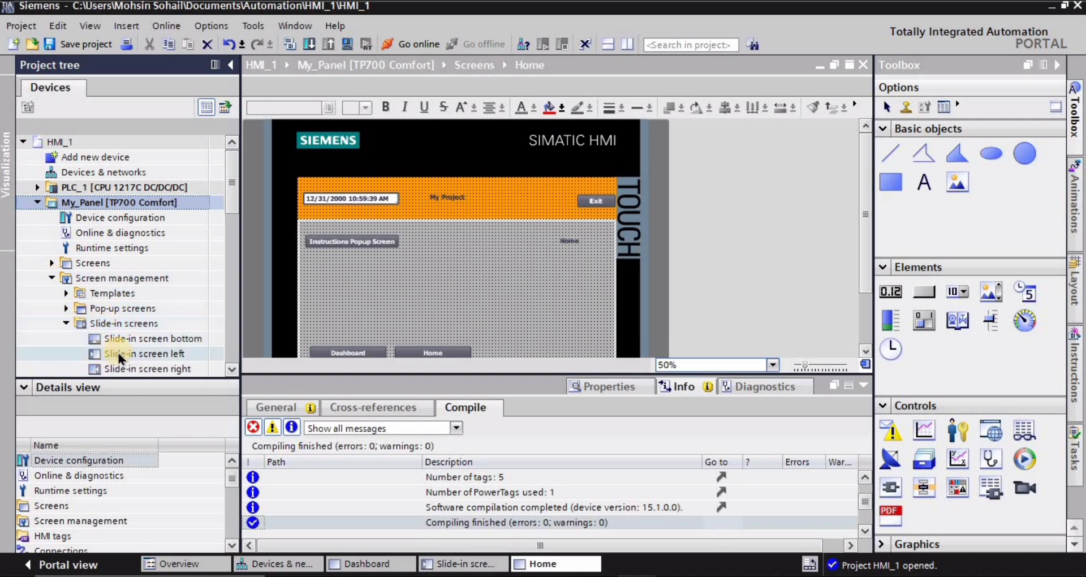
{"action": "left_click", "coordinate": [231, 368]}
{"action": "left_click", "coordinate": [231, 369]}
{"action": "left_click", "coordinate": [231, 369]}
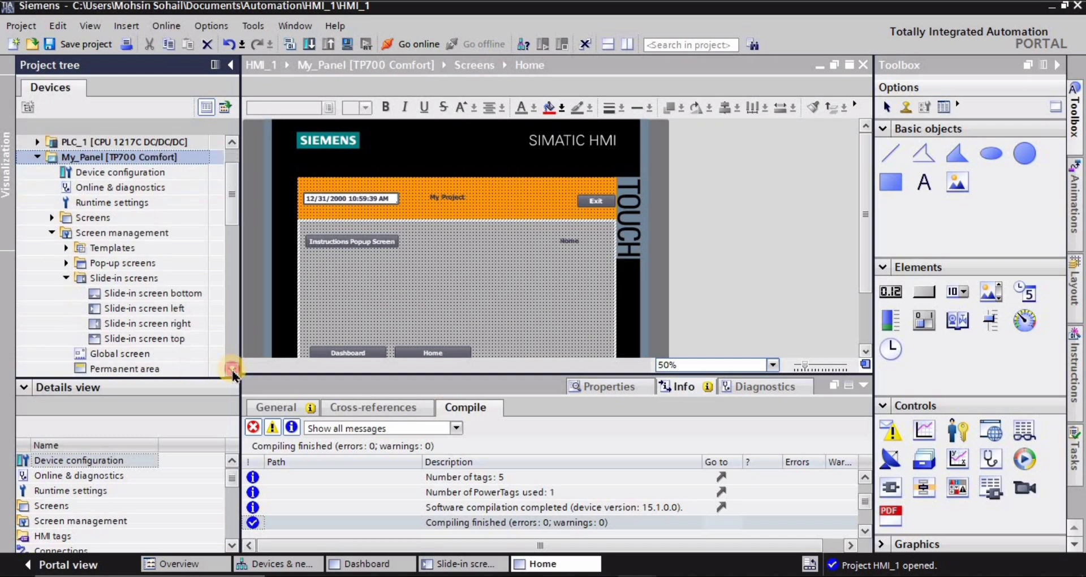
{"action": "left_click", "coordinate": [231, 369]}
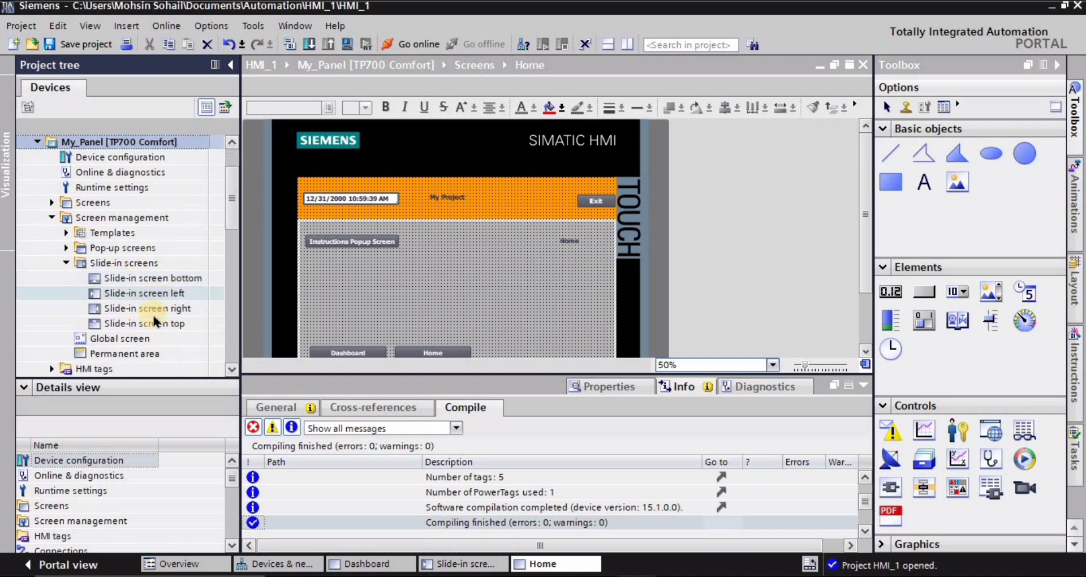
{"action": "left_click", "coordinate": [121, 291]}
{"action": "double_click", "coordinate": [133, 292]}
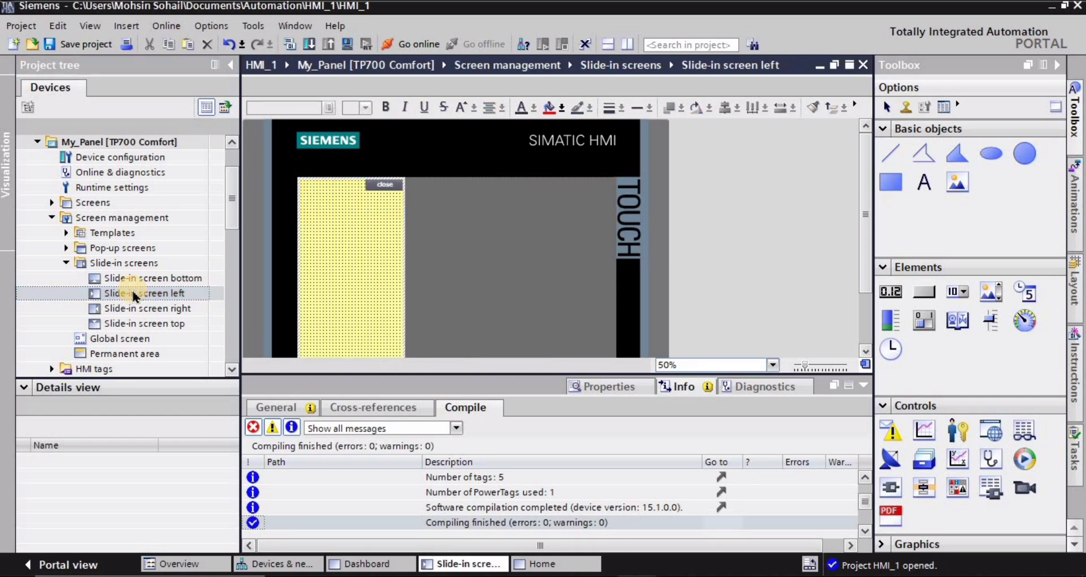
Delete the existing close button from the left slide-in screen.
{"action": "left_click", "coordinate": [388, 183]}
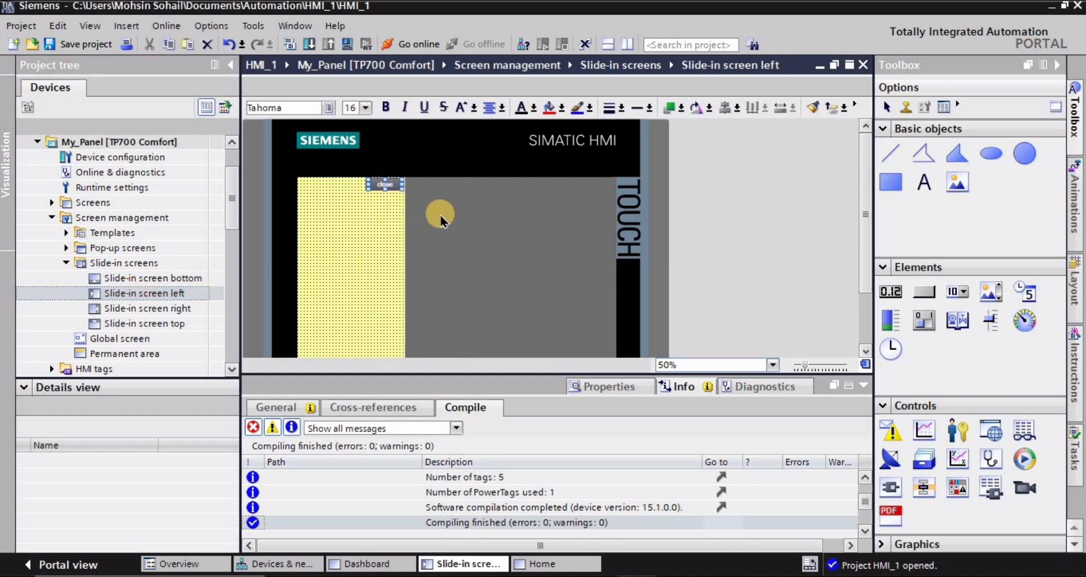
{"action": "key", "text": "Delete"}
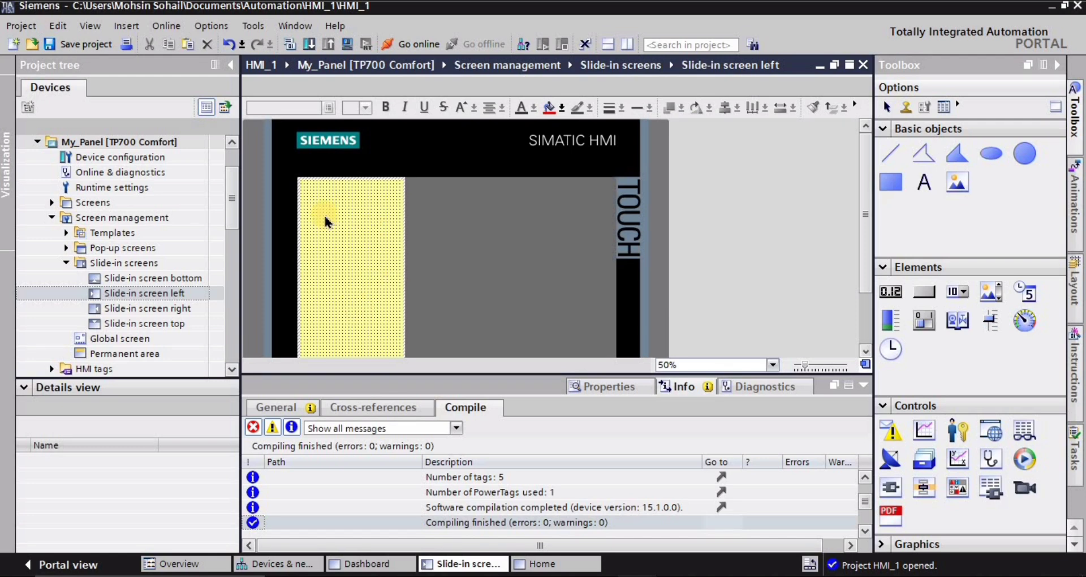
{"action": "scroll", "coordinate": [364, 286], "scroll_direction": "down", "scroll_amount": 3}
{"action": "scroll", "coordinate": [364, 286], "scroll_direction": "up", "scroll_amount": 3}
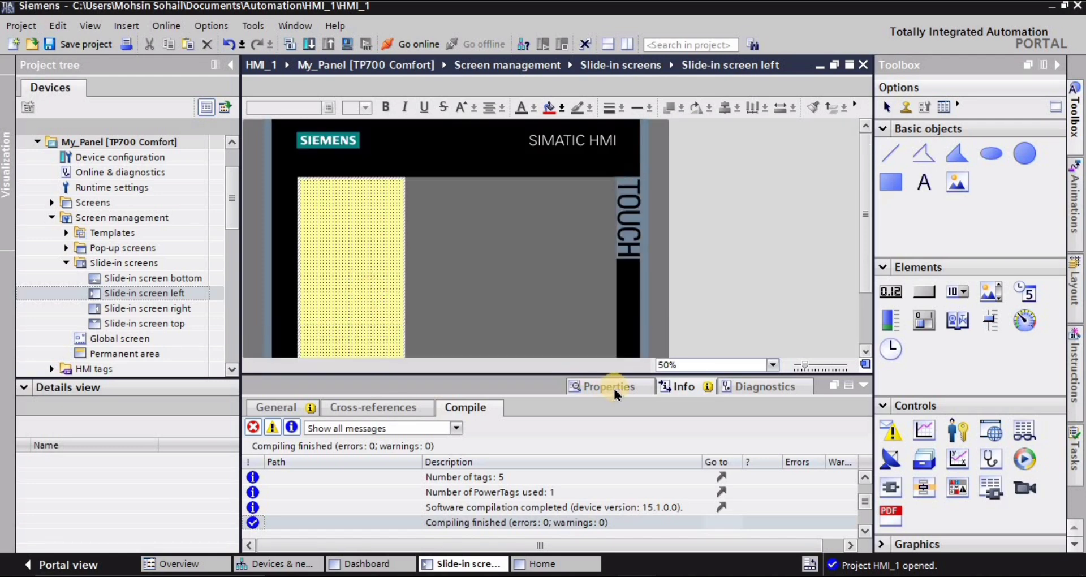
Set the left slide-in screen's background color to light green (204, 255, 204) and keep the screen enabled.
{"action": "left_click", "coordinate": [570, 390]}
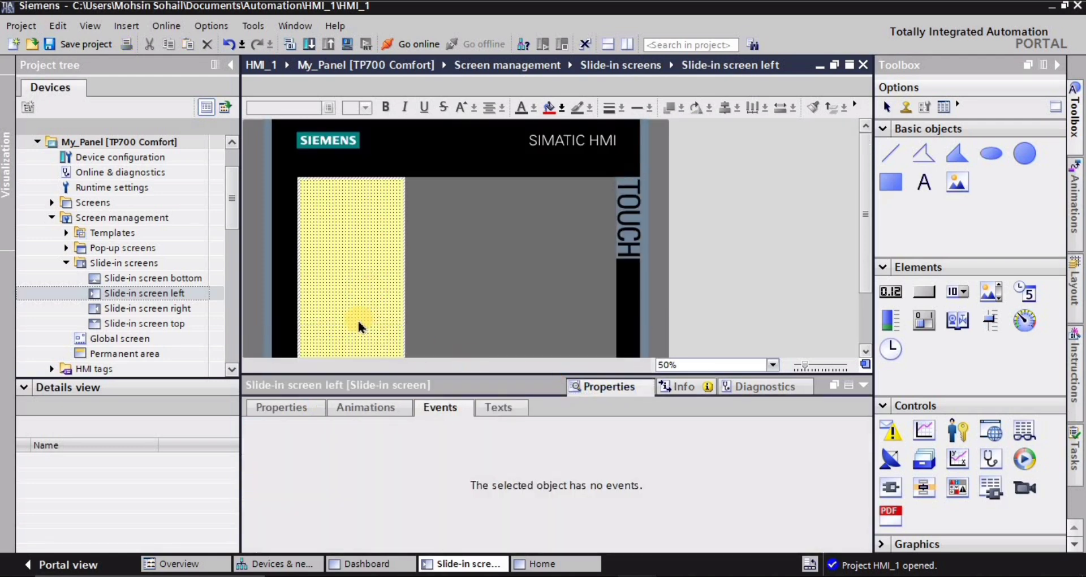
{"action": "left_click", "coordinate": [284, 412]}
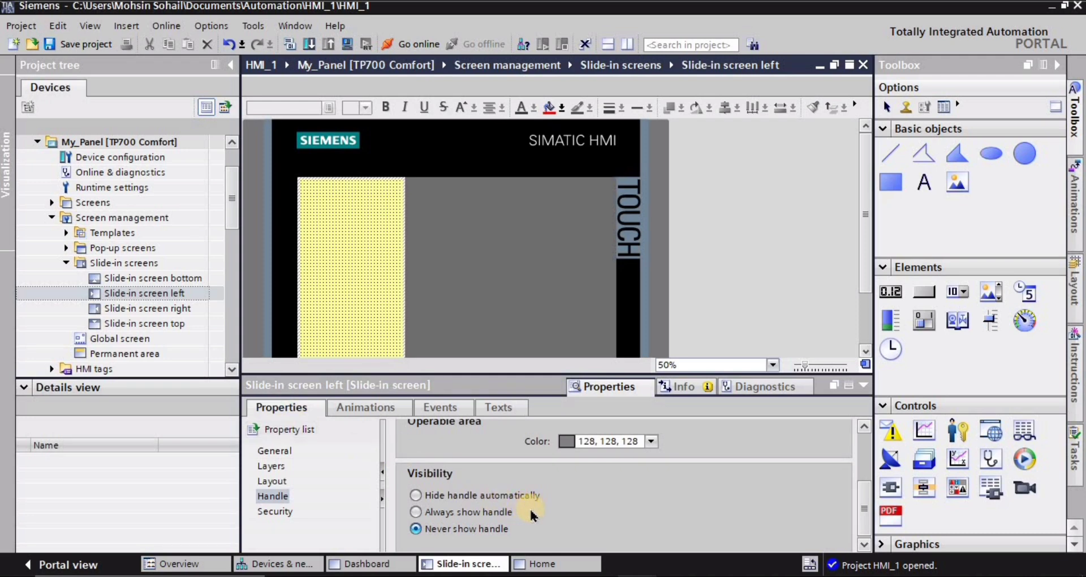
{"action": "left_click", "coordinate": [272, 453]}
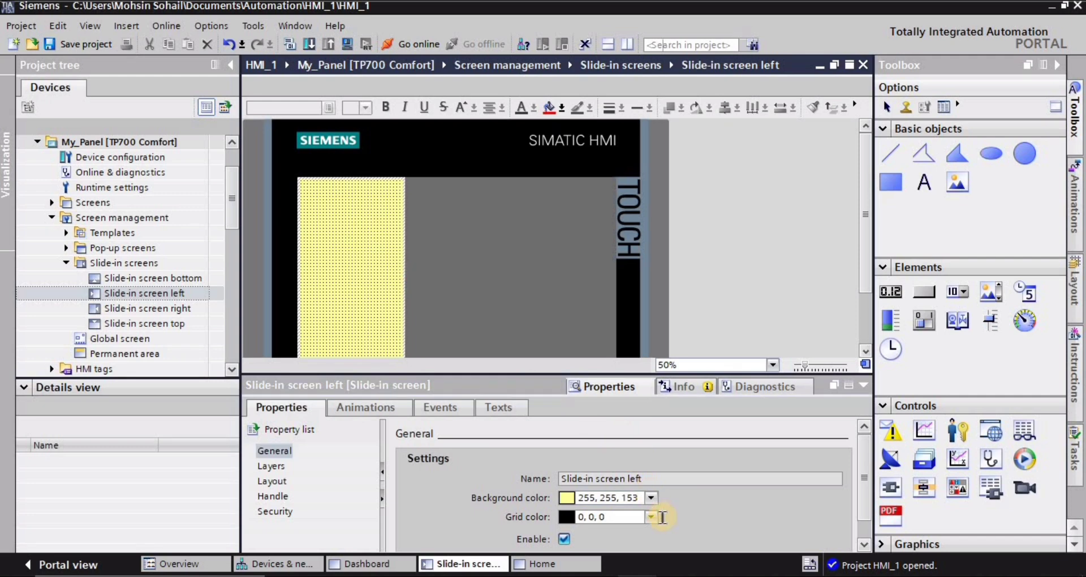
{"action": "left_click", "coordinate": [280, 453]}
{"action": "left_click", "coordinate": [658, 519]}
{"action": "left_click", "coordinate": [653, 498]}
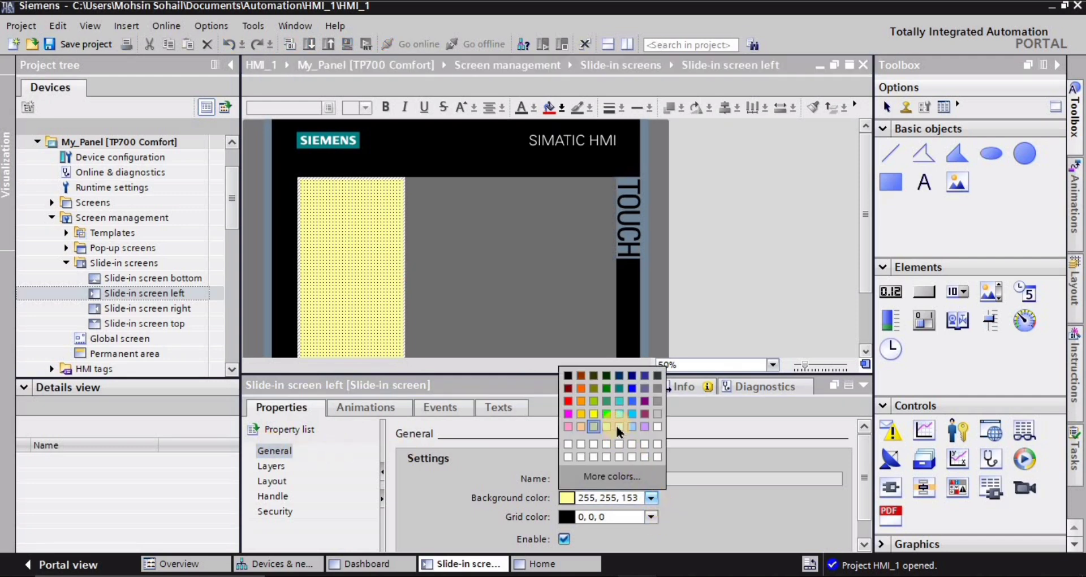
{"action": "left_click", "coordinate": [619, 427]}
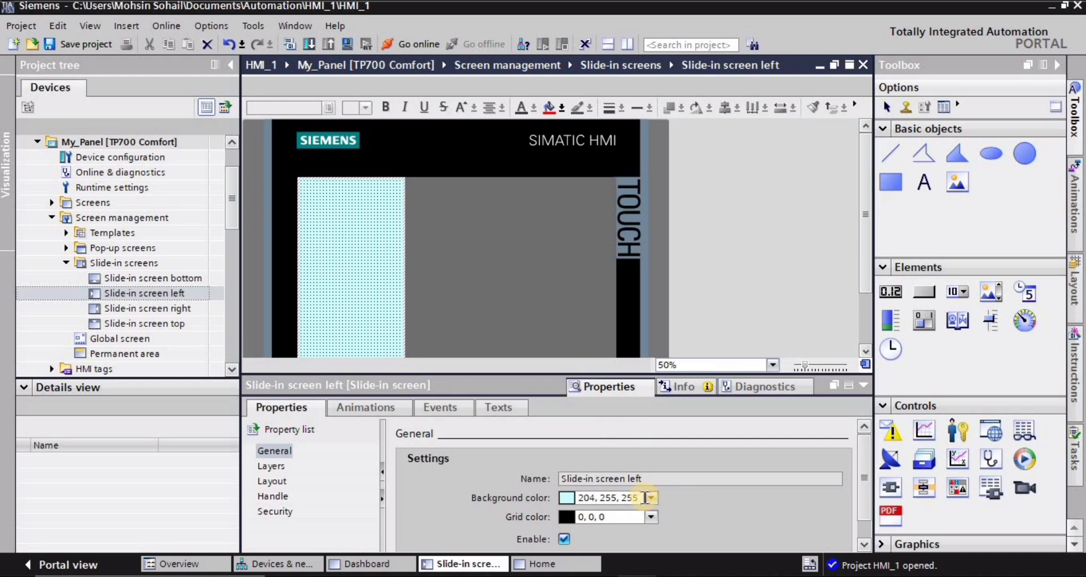
{"action": "left_click", "coordinate": [651, 498]}
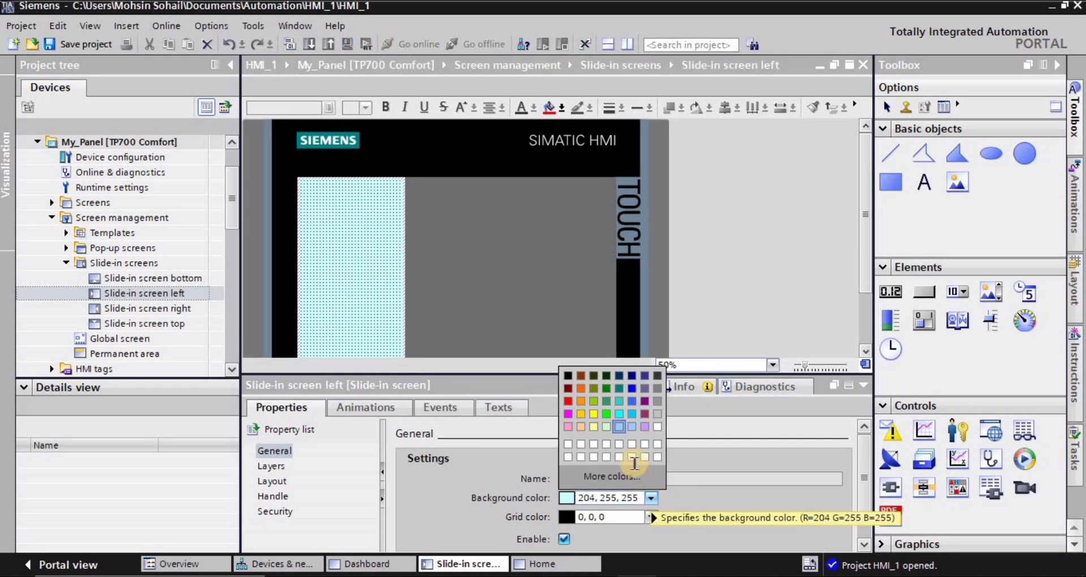
{"action": "left_click", "coordinate": [634, 433]}
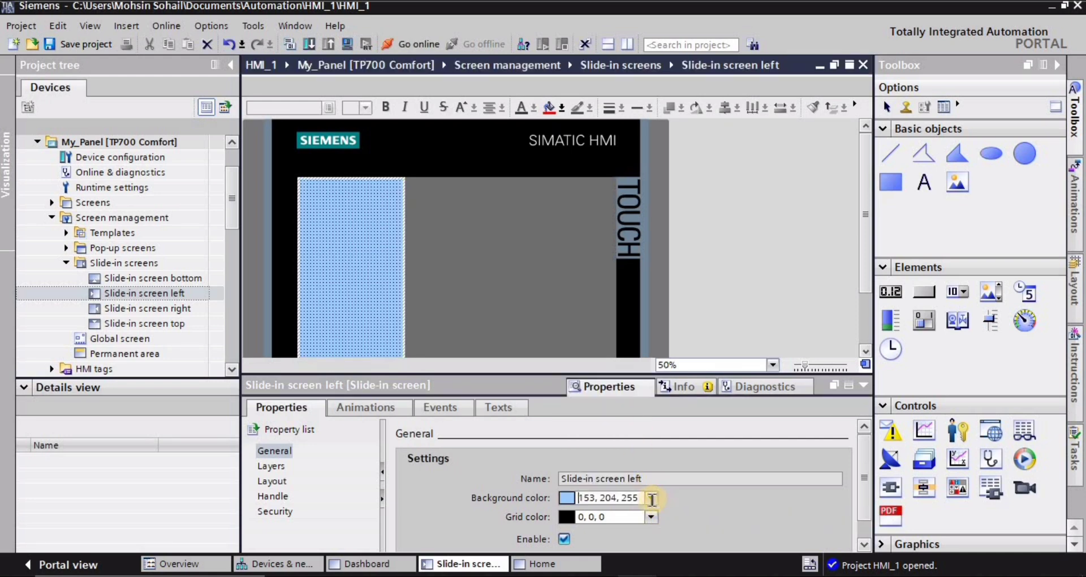
{"action": "left_click", "coordinate": [651, 498]}
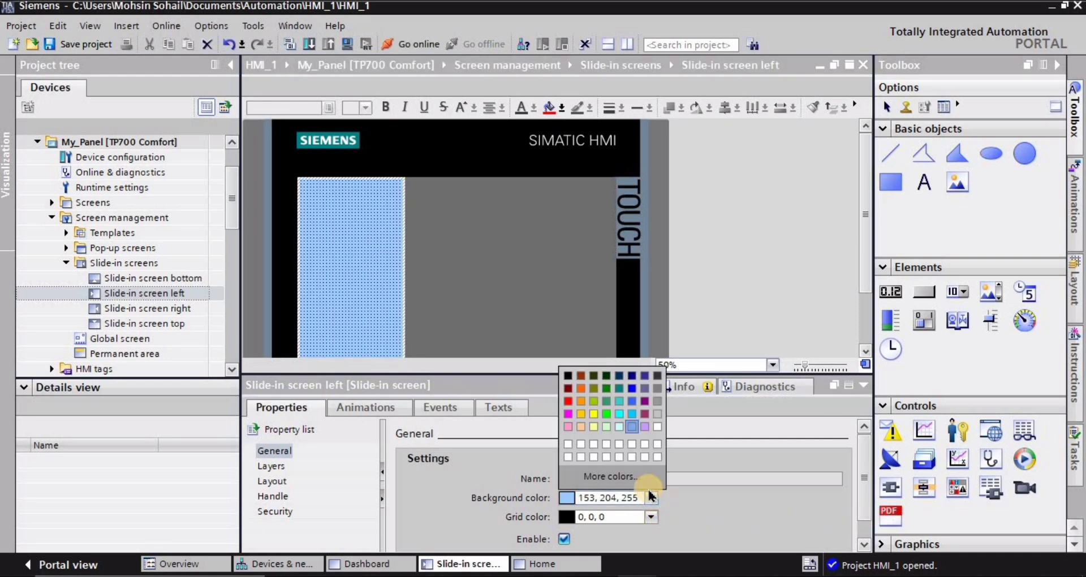
{"action": "left_click", "coordinate": [604, 428]}
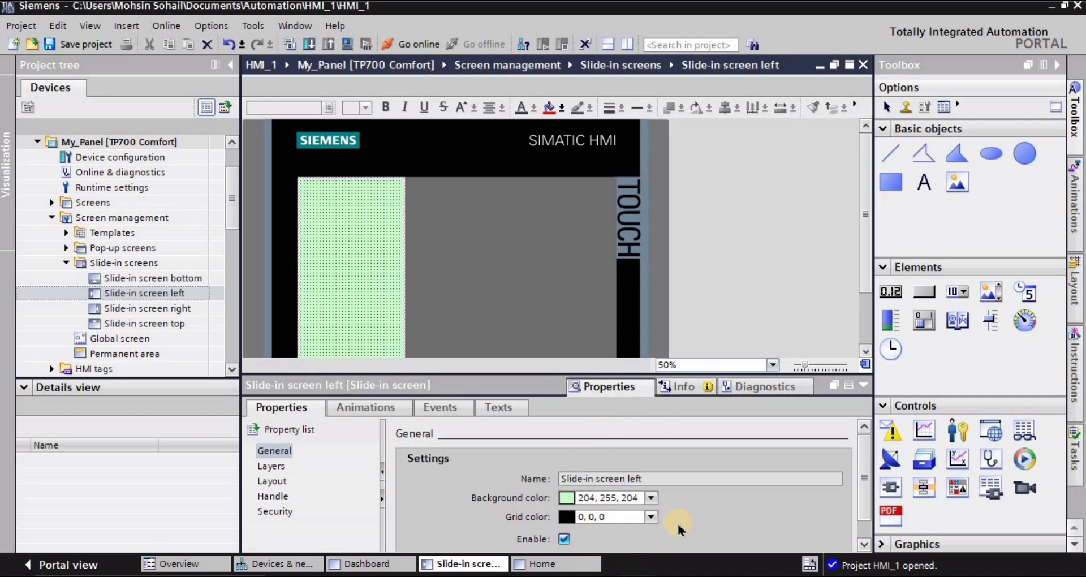
{"action": "left_click", "coordinate": [564, 540]}
{"action": "left_click", "coordinate": [565, 540]}
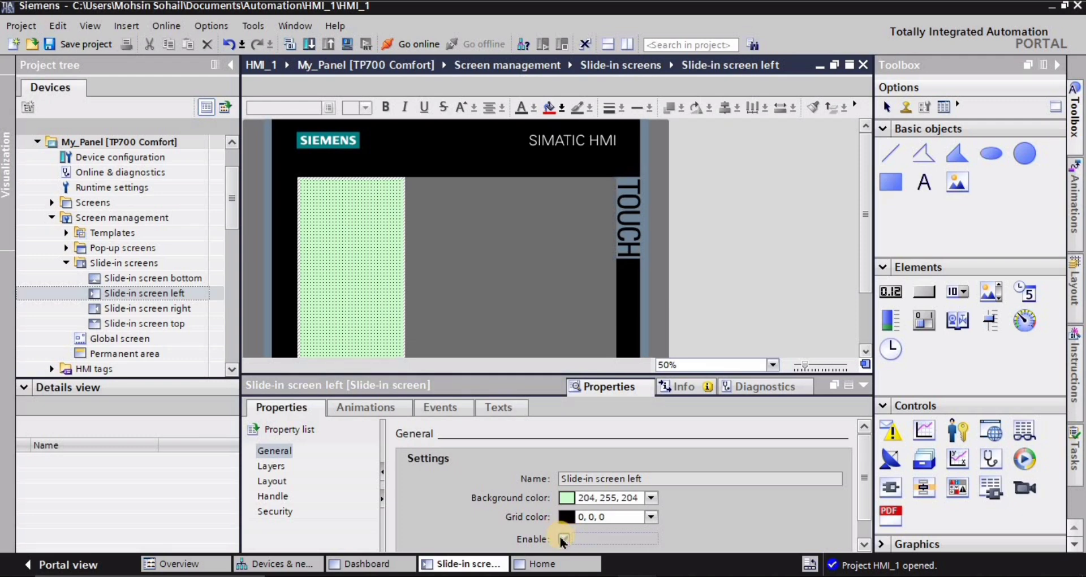
Set the left slide-in screen's layout width to 280.
{"action": "left_click", "coordinate": [275, 466]}
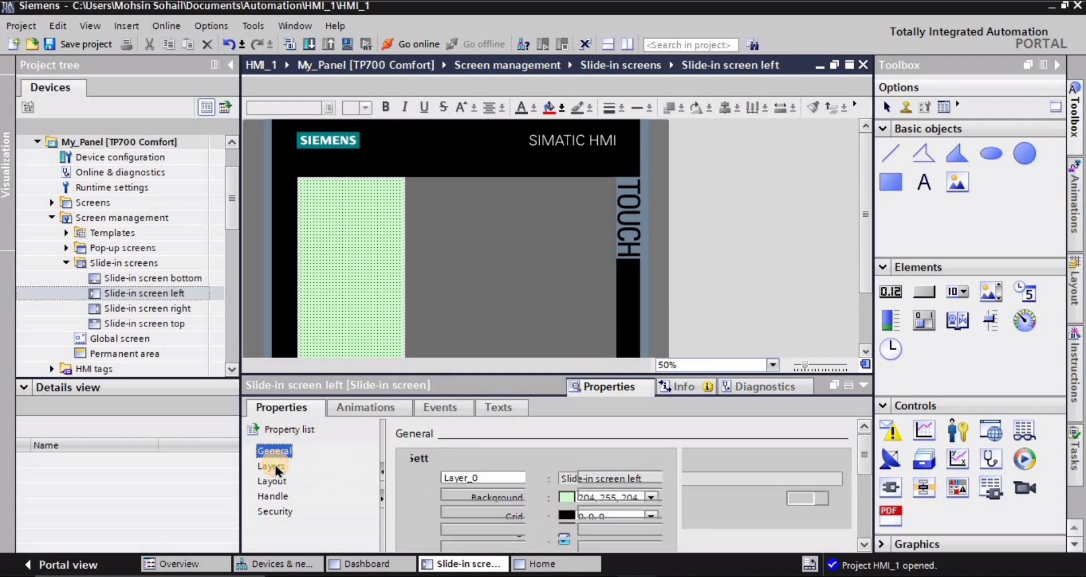
{"action": "left_click", "coordinate": [273, 482]}
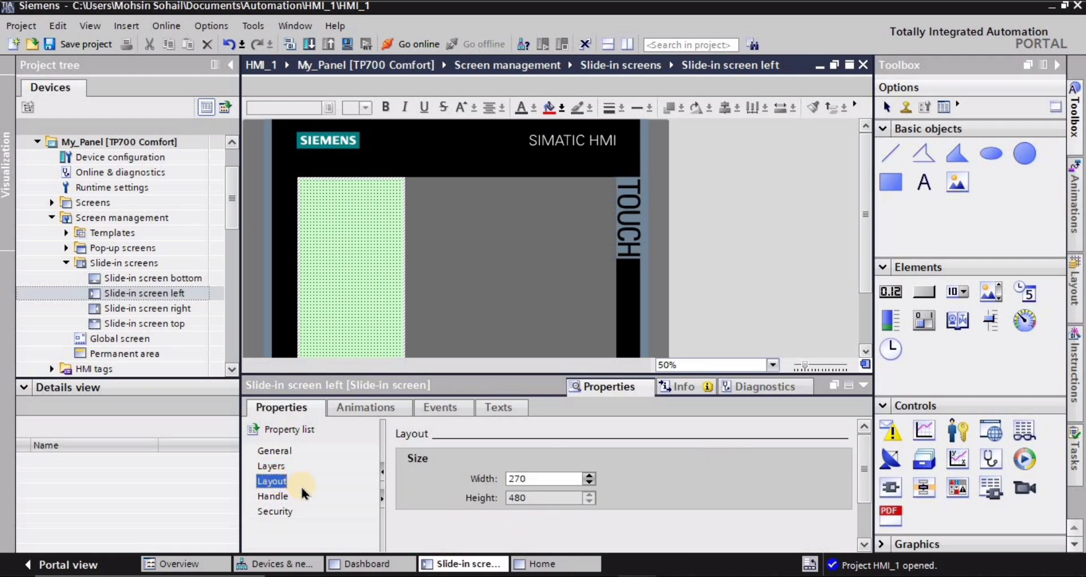
{"action": "left_click", "coordinate": [589, 476]}
{"action": "left_click", "coordinate": [589, 476]}
{"action": "left_click", "coordinate": [589, 476]}
{"action": "left_click", "coordinate": [589, 476]}
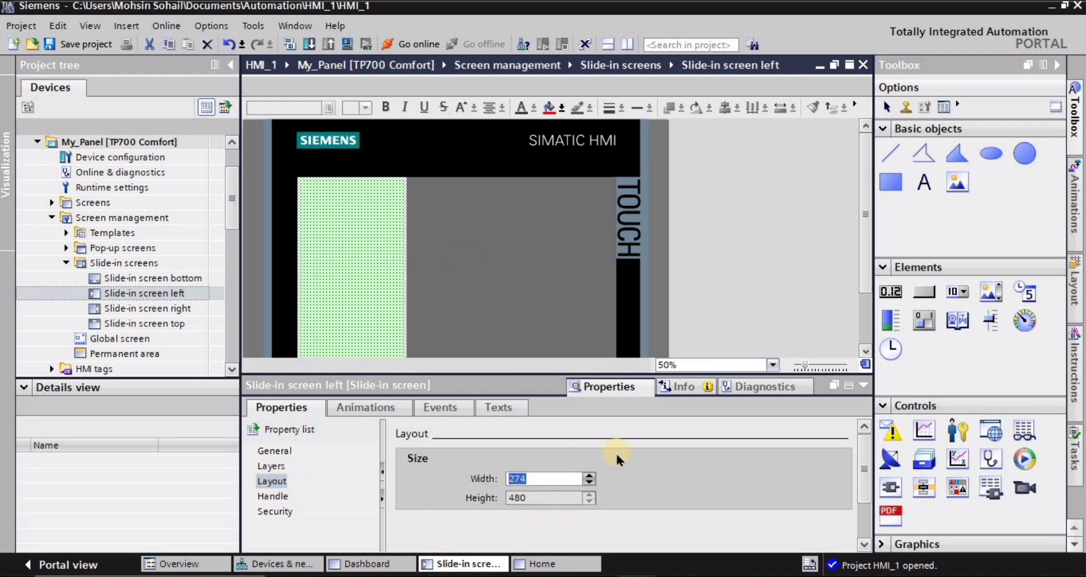
{"action": "left_click", "coordinate": [589, 476]}
{"action": "left_click", "coordinate": [589, 476]}
{"action": "left_click", "coordinate": [589, 476]}
{"action": "left_click", "coordinate": [588, 476]}
{"action": "left_click", "coordinate": [589, 476]}
{"action": "left_click", "coordinate": [589, 476]}
{"action": "left_click", "coordinate": [589, 476]}
{"action": "left_click", "coordinate": [589, 475]}
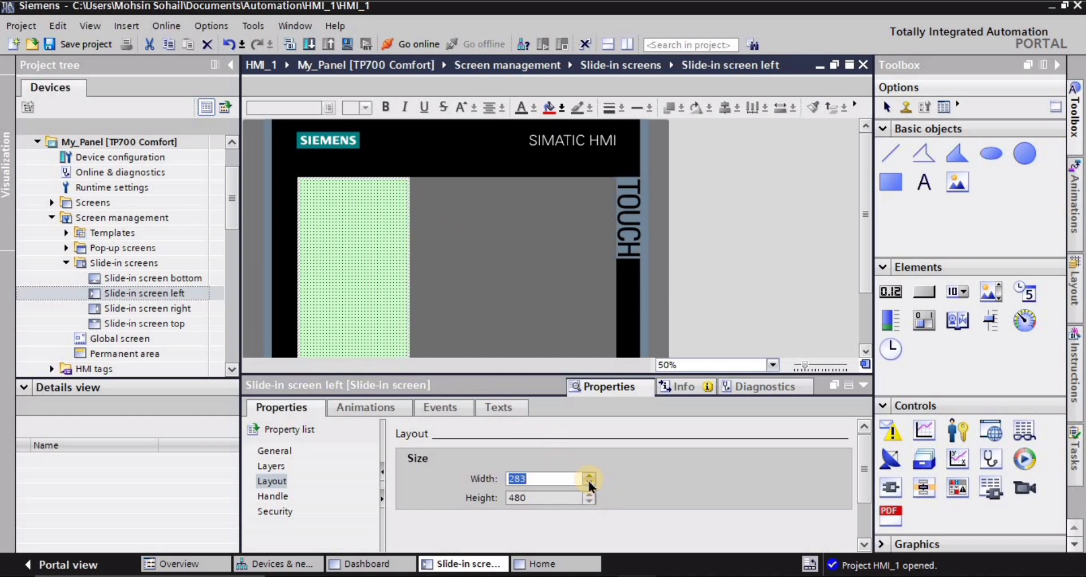
{"action": "left_click", "coordinate": [589, 483]}
{"action": "left_click", "coordinate": [589, 483]}
{"action": "left_click", "coordinate": [589, 482]}
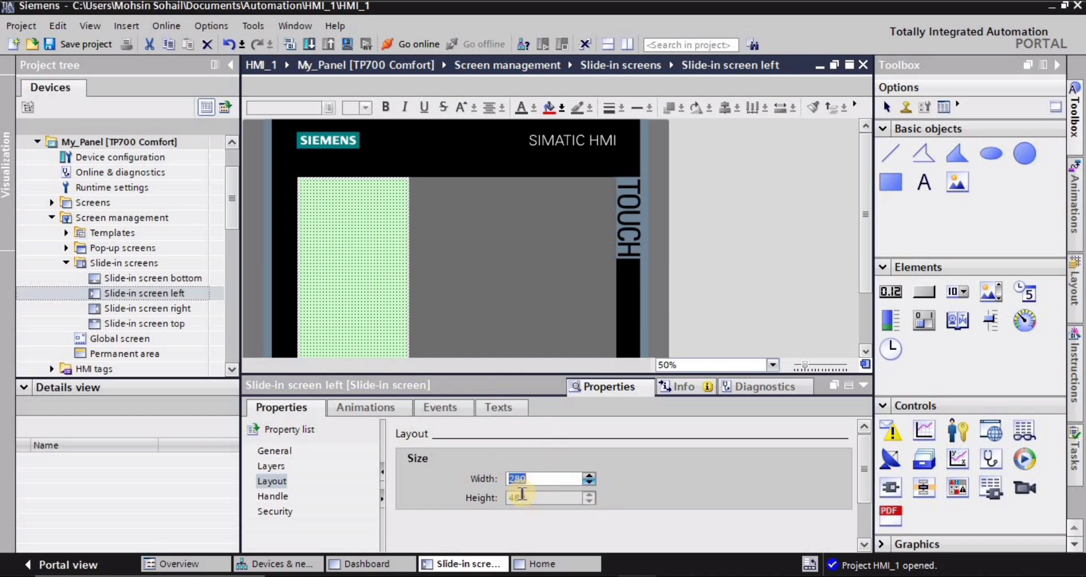
Try the other handle visibility options for the left slide-in screen and return to Never show handle.
{"action": "left_click", "coordinate": [273, 498]}
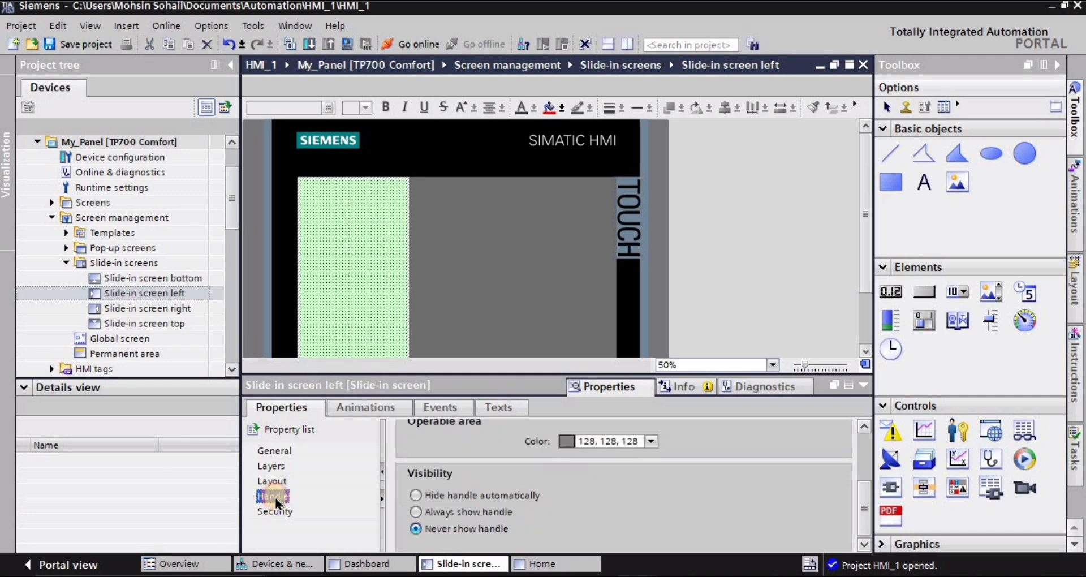
{"action": "left_click", "coordinate": [415, 496]}
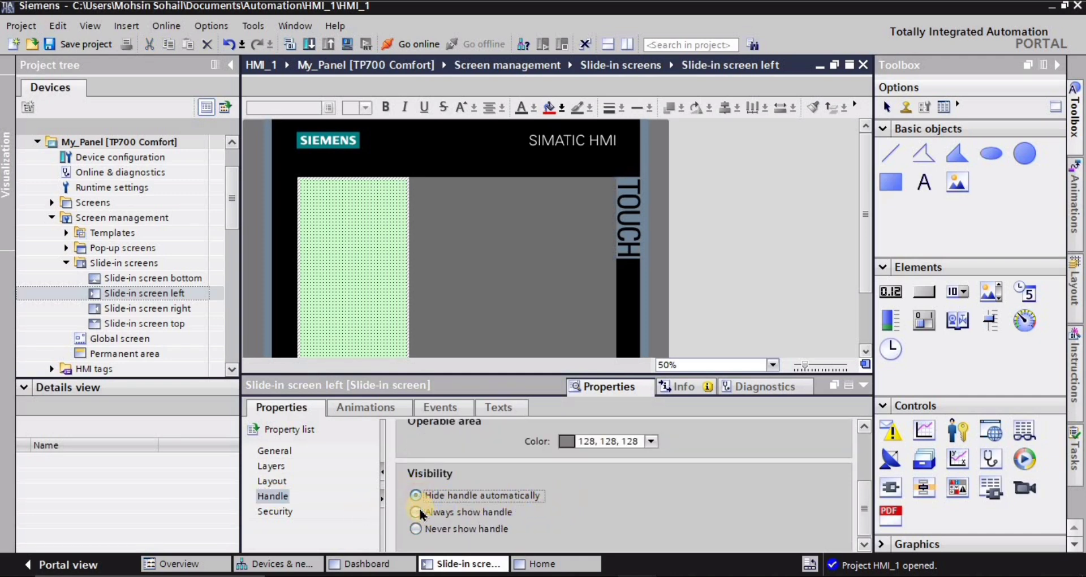
{"action": "left_click", "coordinate": [417, 512]}
{"action": "left_click", "coordinate": [417, 531]}
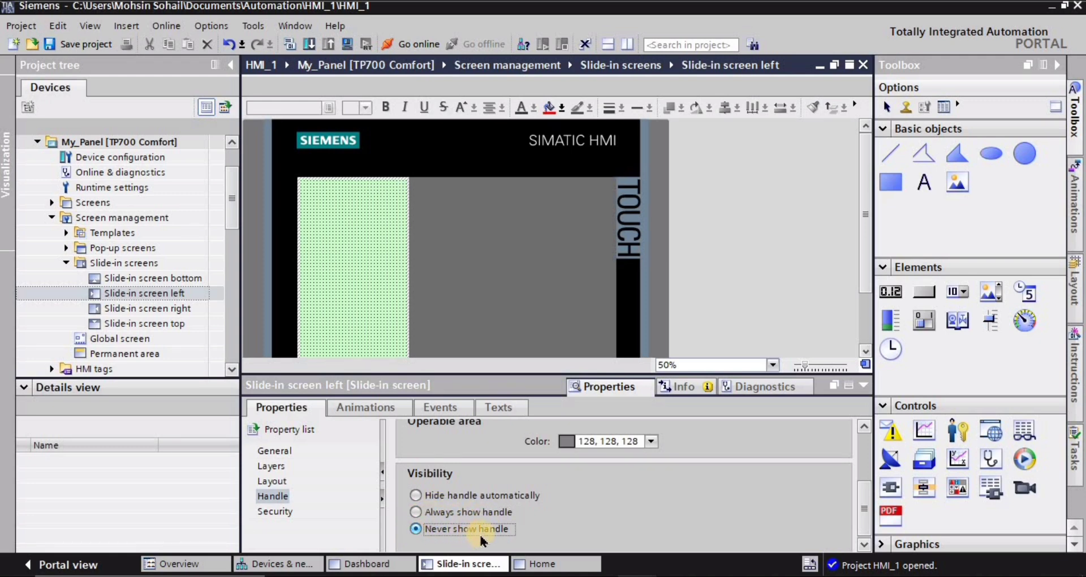
{"action": "scroll", "coordinate": [545, 485], "scroll_direction": "up", "scroll_amount": 2}
{"action": "scroll", "coordinate": [546, 480], "scroll_direction": "down", "scroll_amount": 2}
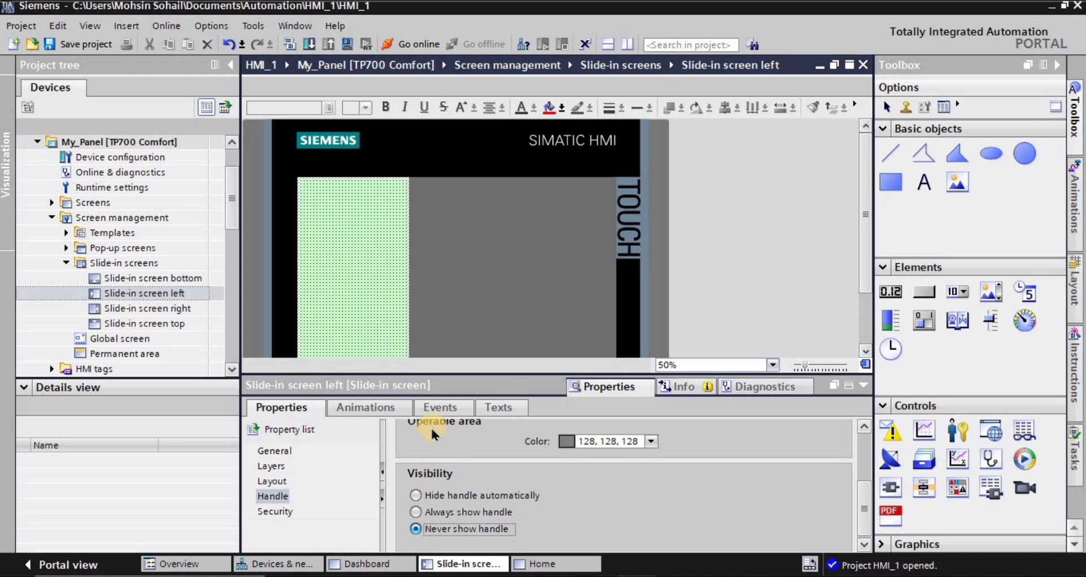
Show descriptions beneath the toolbox objects.
{"action": "left_click", "coordinate": [738, 270]}
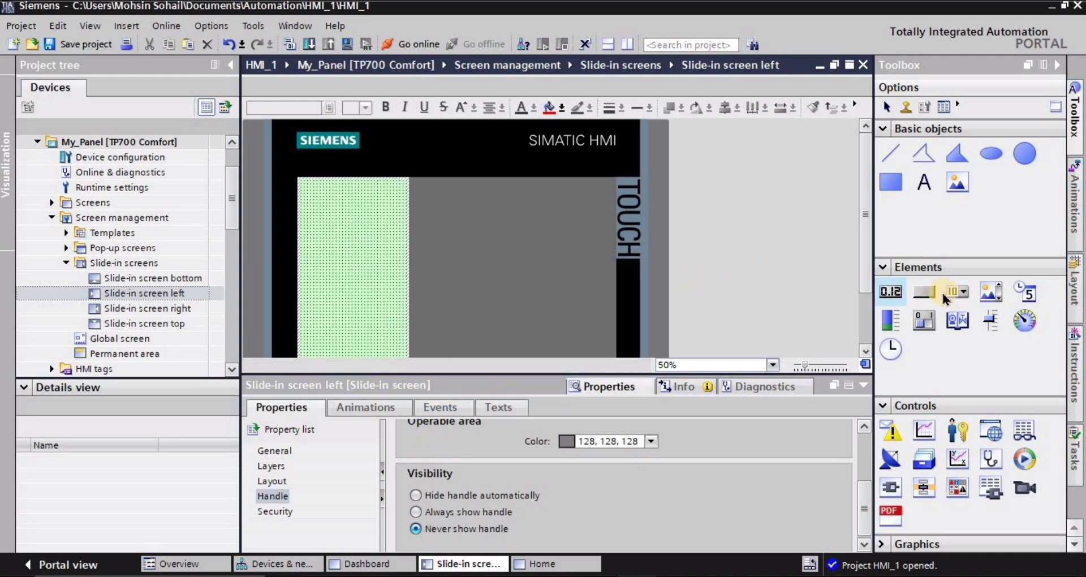
{"action": "left_click", "coordinate": [936, 294]}
{"action": "right_click", "coordinate": [979, 367]}
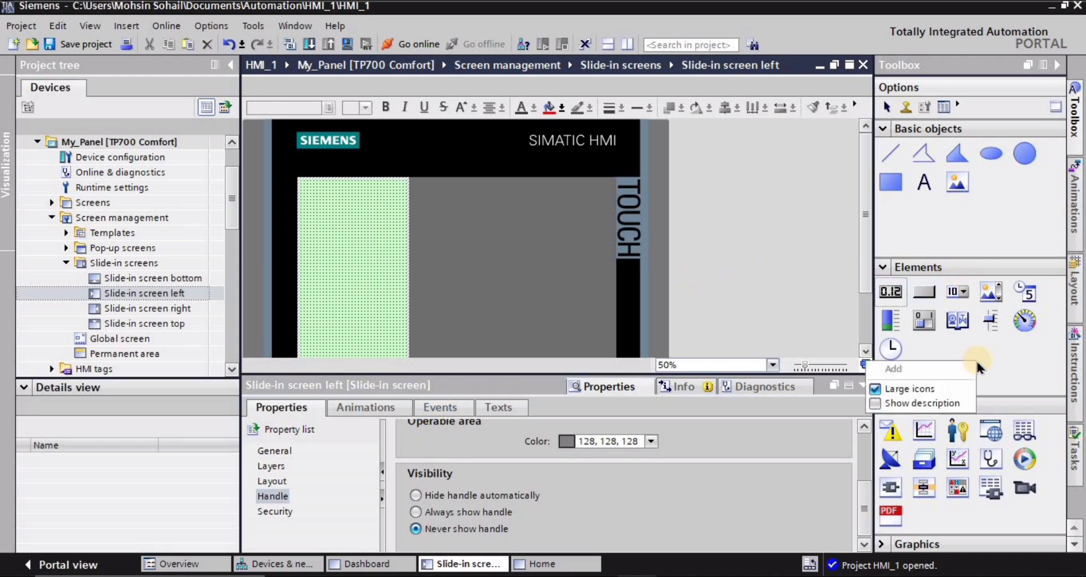
{"action": "left_click", "coordinate": [928, 402]}
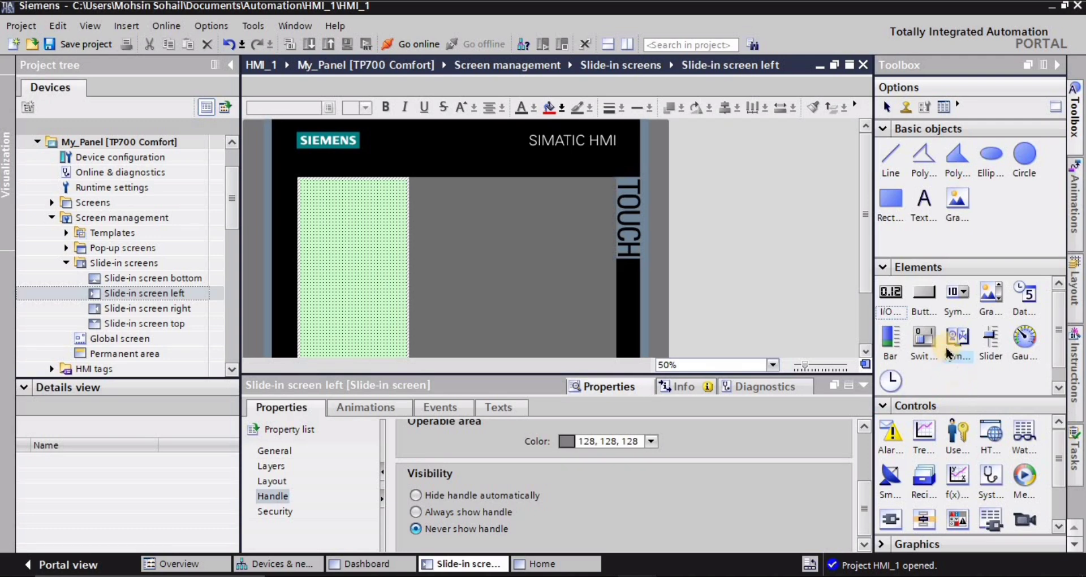
Place a button element in the upper-right corner of the green slide-in area.
{"action": "left_click_drag", "start_coordinate": [923, 291], "coordinate": [388, 185]}
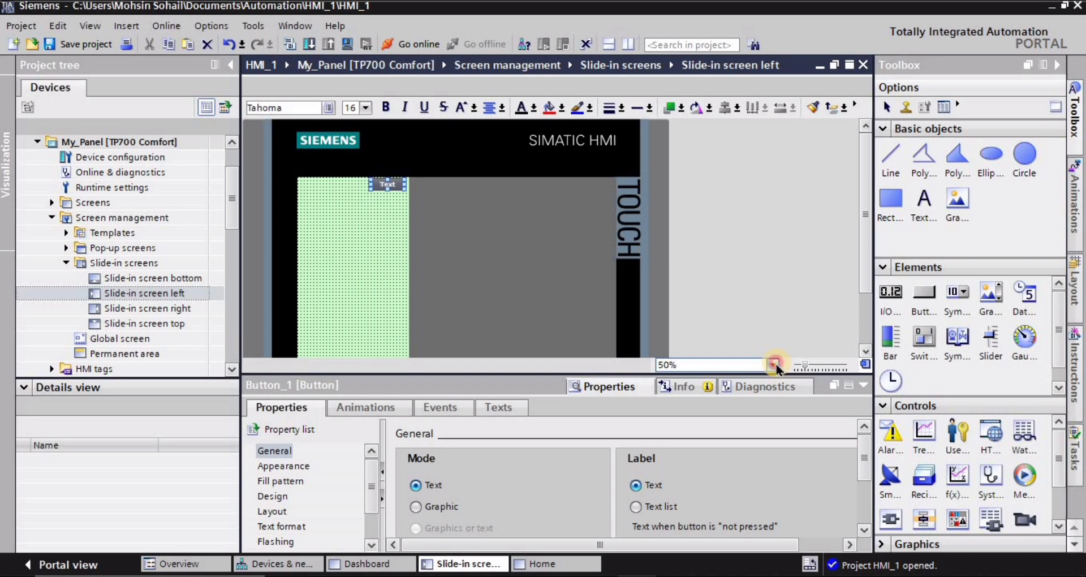
{"action": "left_click", "coordinate": [773, 365]}
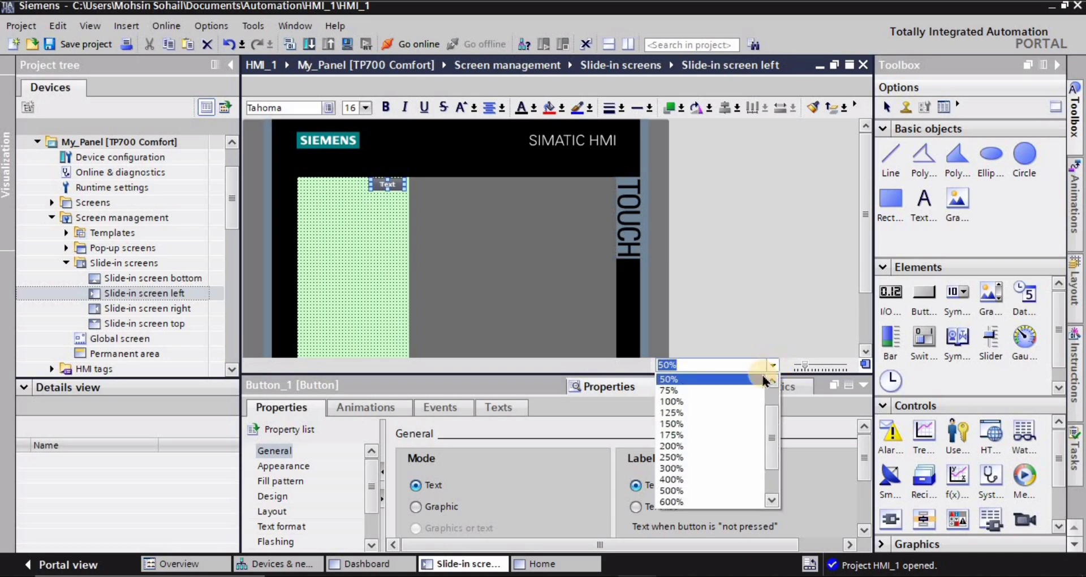
{"action": "left_click", "coordinate": [669, 391]}
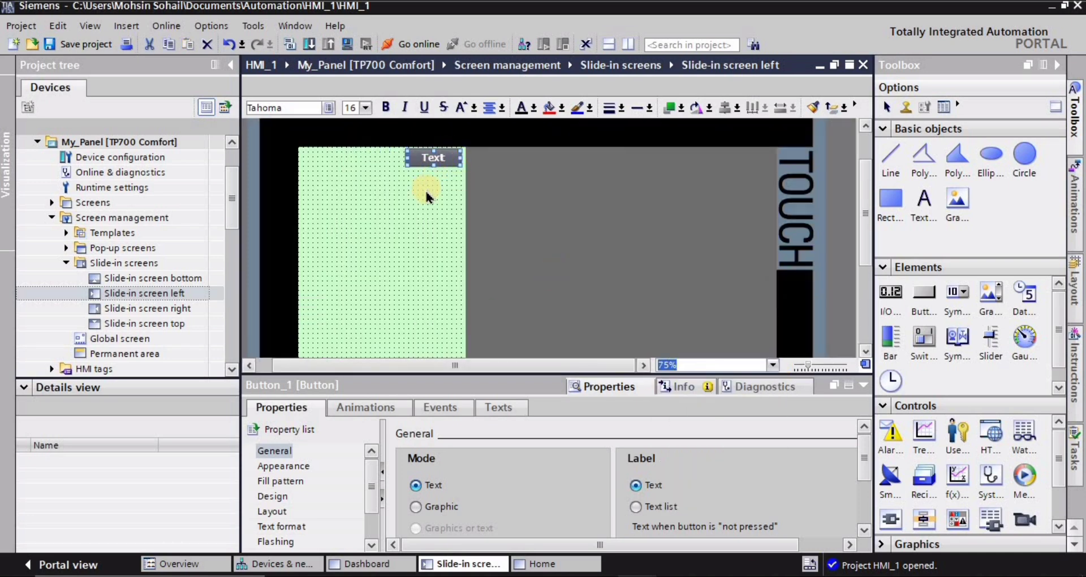
{"action": "scroll", "coordinate": [427, 197], "scroll_direction": "up", "scroll_amount": 2}
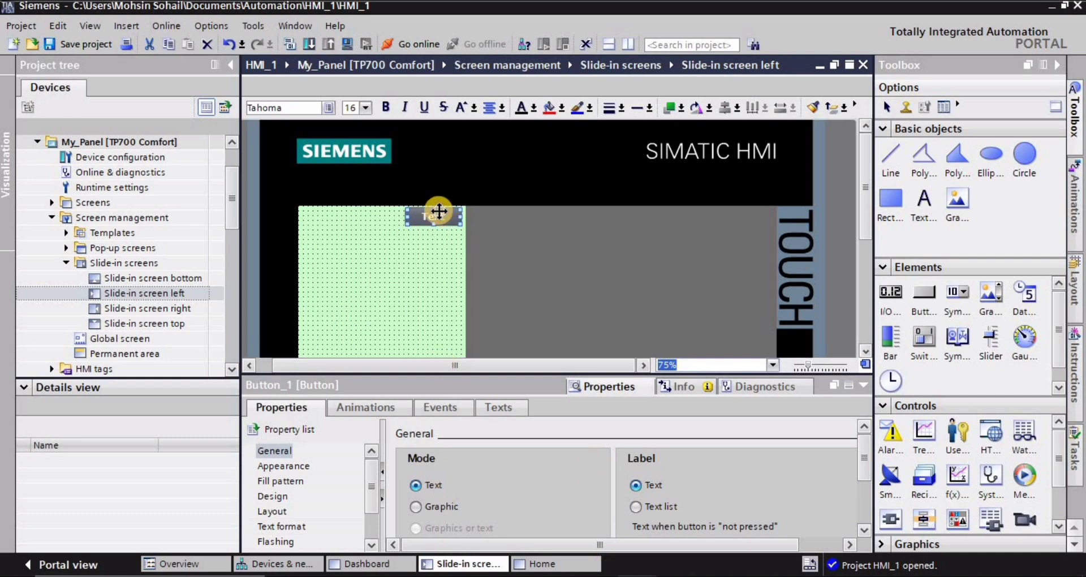
Assign the ShowSlideInScreen system function from the Screens group to the Press event of the button in the green slide-in area.
{"action": "left_click", "coordinate": [424, 238]}
{"action": "left_click", "coordinate": [430, 215]}
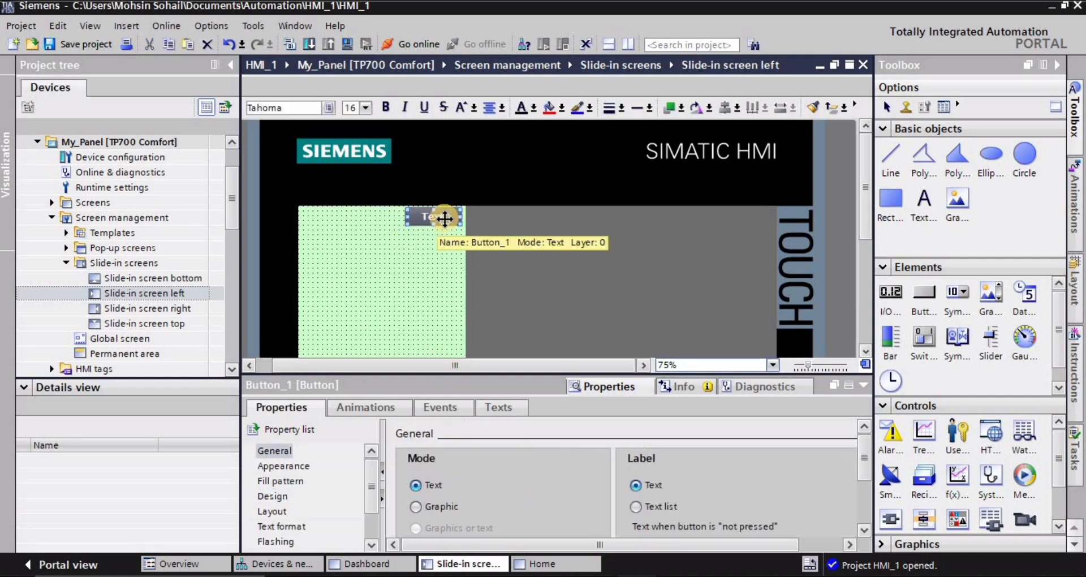
{"action": "left_click", "coordinate": [448, 407]}
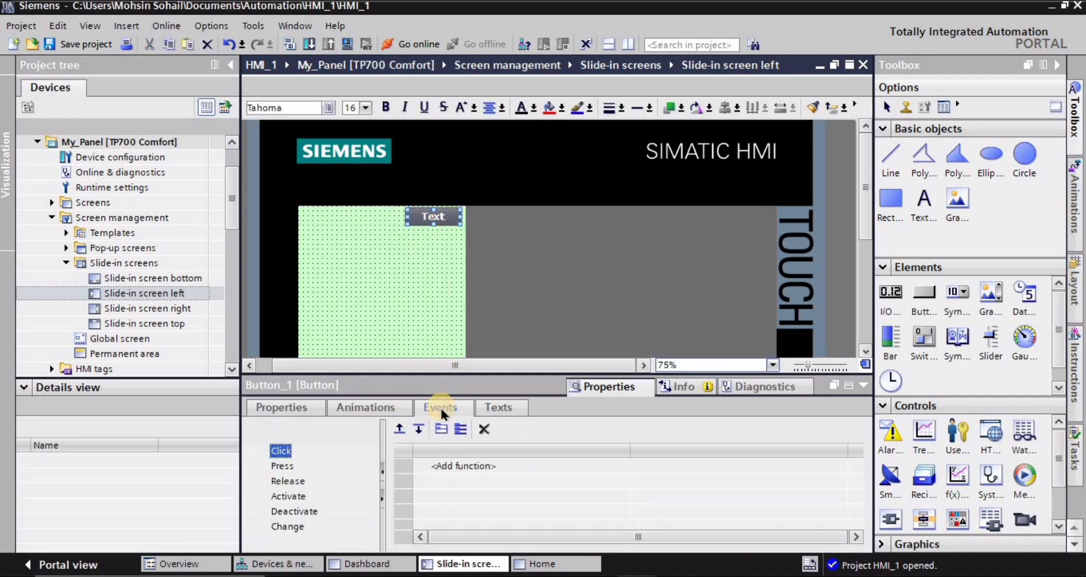
{"action": "left_click", "coordinate": [283, 466]}
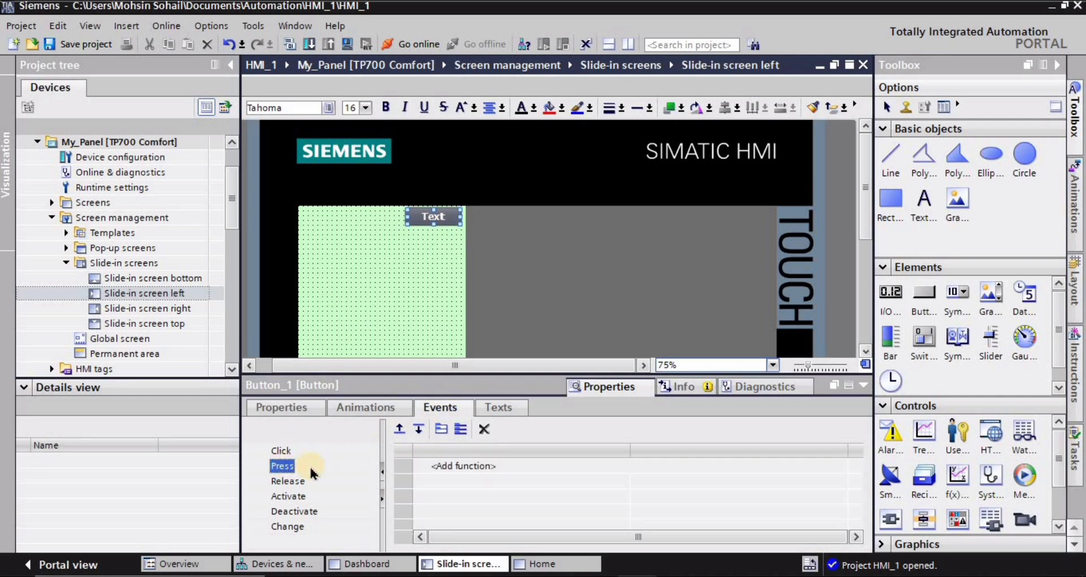
{"action": "left_click", "coordinate": [508, 467]}
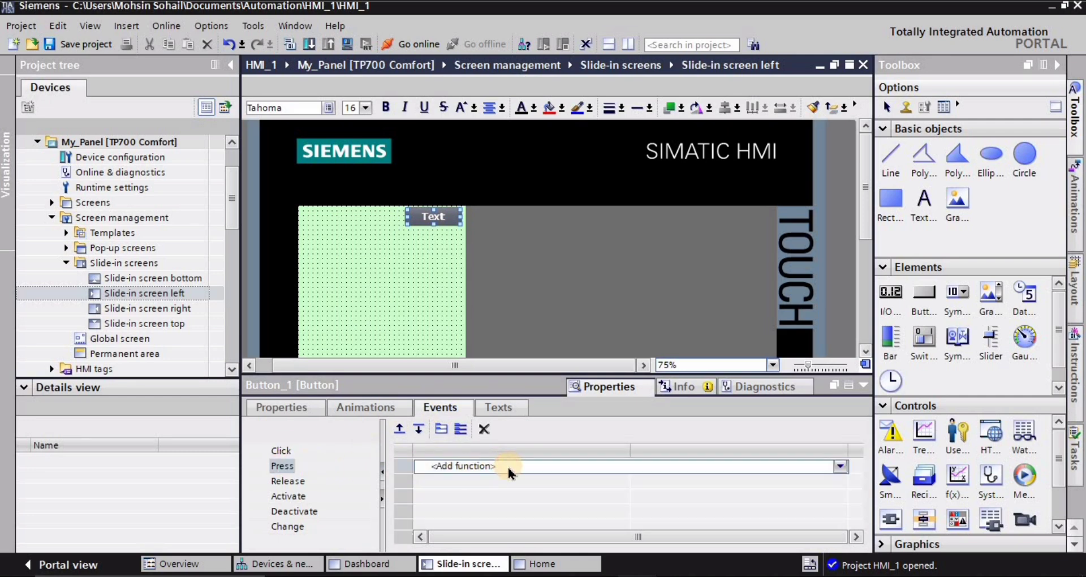
{"action": "left_click", "coordinate": [841, 466]}
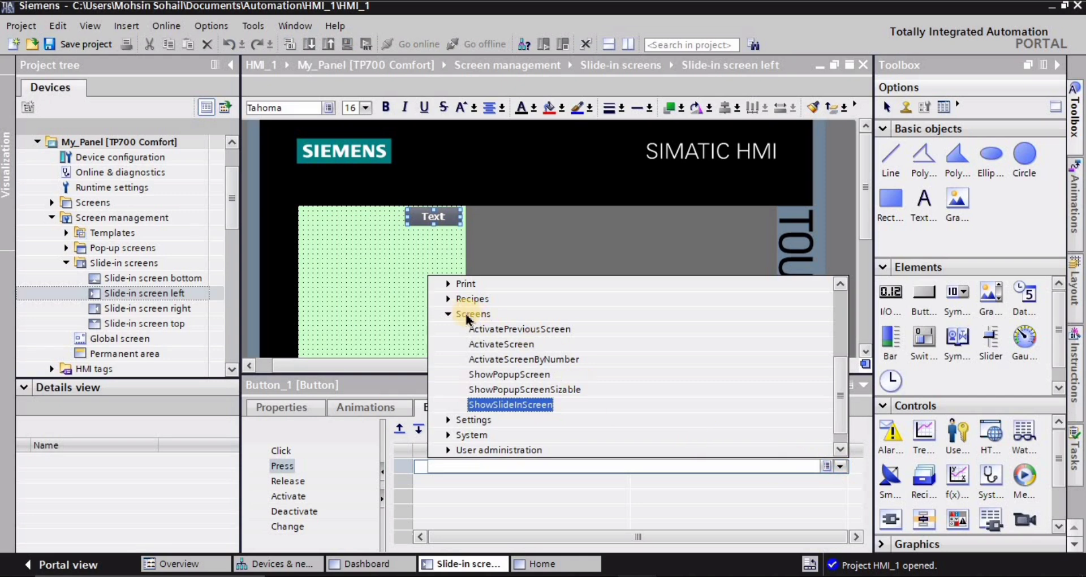
{"action": "left_click", "coordinate": [448, 315]}
{"action": "scroll", "coordinate": [569, 416], "scroll_direction": "up", "scroll_amount": 2}
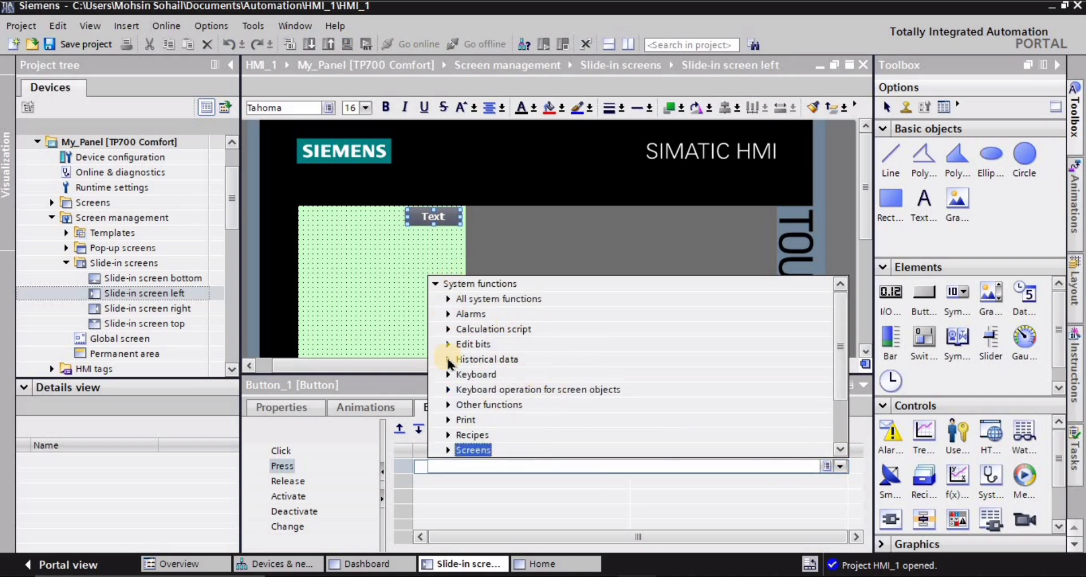
{"action": "scroll", "coordinate": [463, 391], "scroll_direction": "down", "scroll_amount": 1}
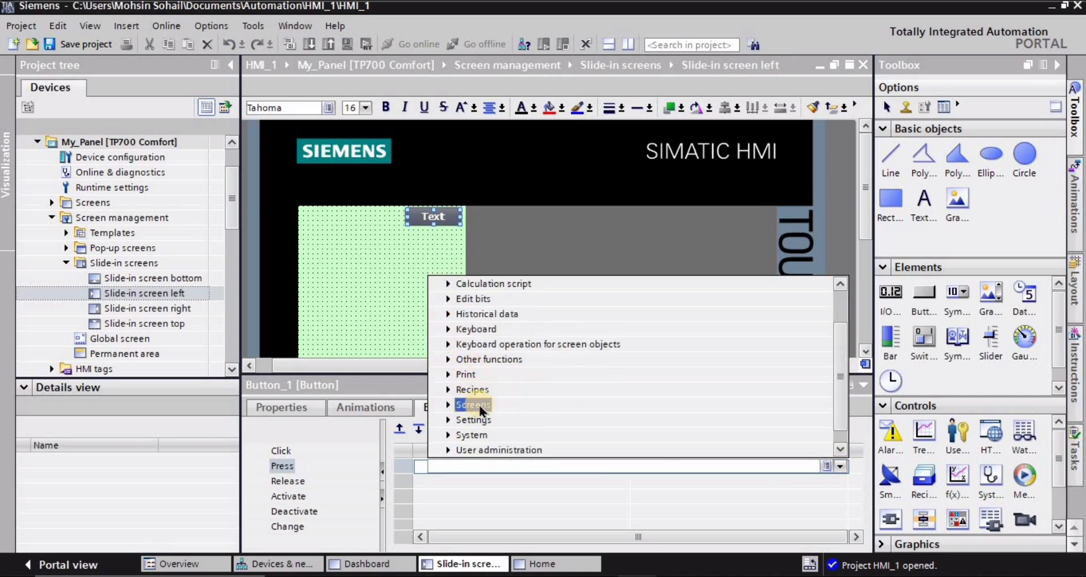
{"action": "left_click", "coordinate": [449, 405]}
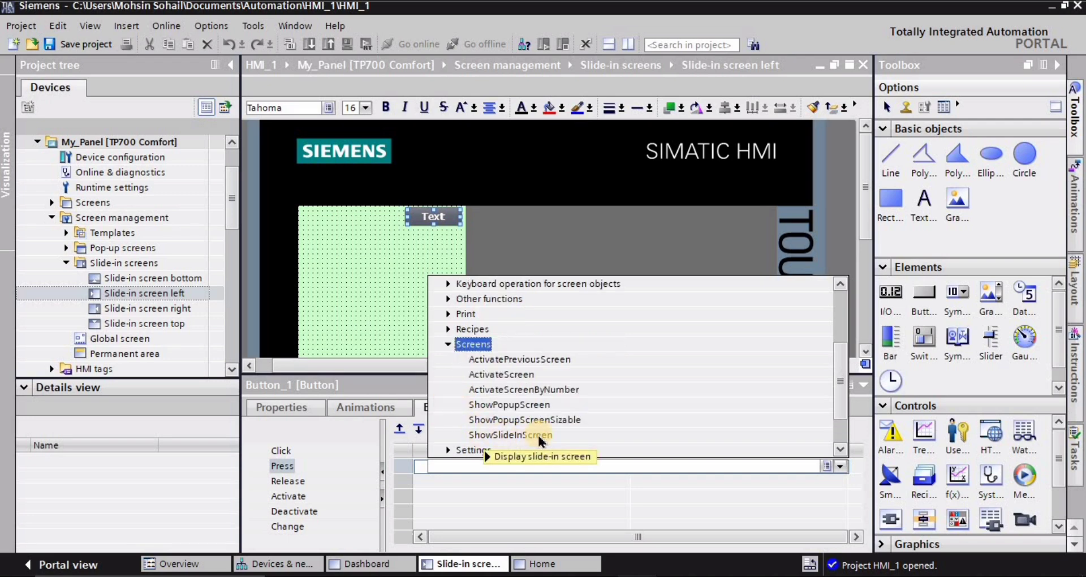
{"action": "left_click", "coordinate": [500, 433]}
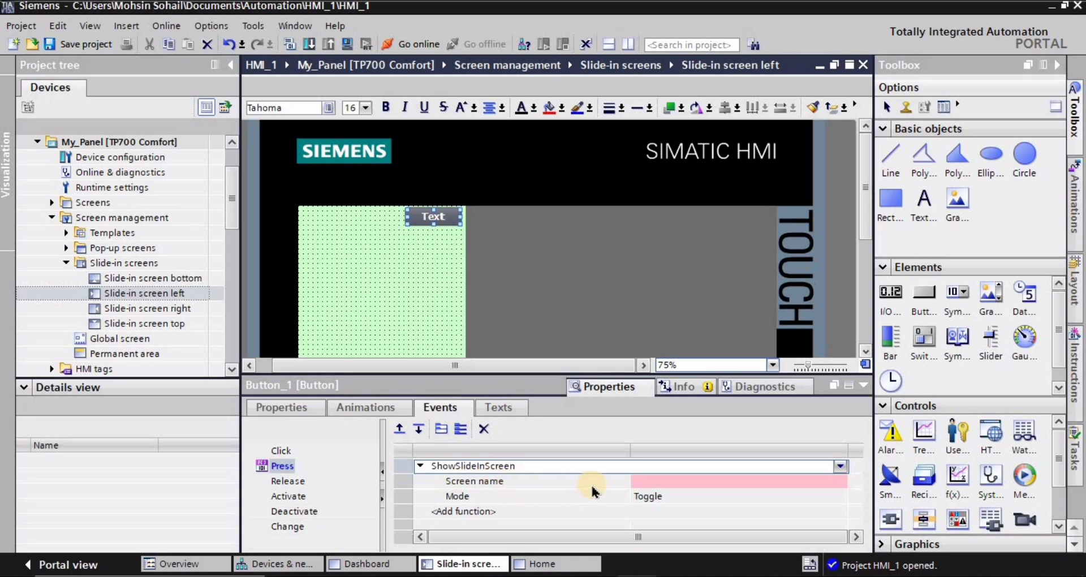
Set the screen name of the button's ShowSlideInScreen function to Slide-in screen left.
{"action": "left_click", "coordinate": [722, 481]}
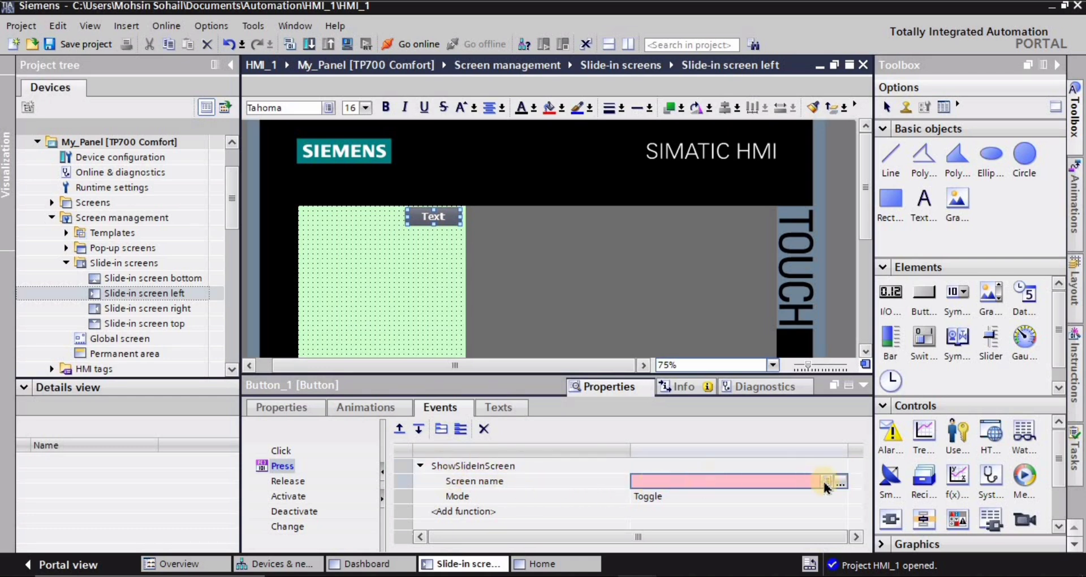
{"action": "left_click", "coordinate": [840, 482]}
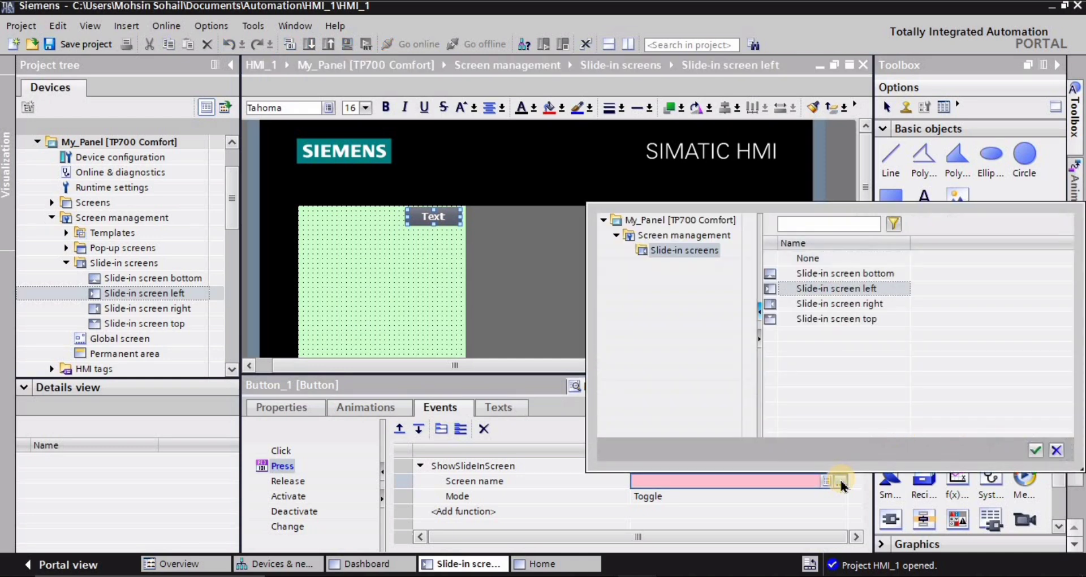
{"action": "left_click", "coordinate": [848, 288]}
{"action": "double_click", "coordinate": [846, 290]}
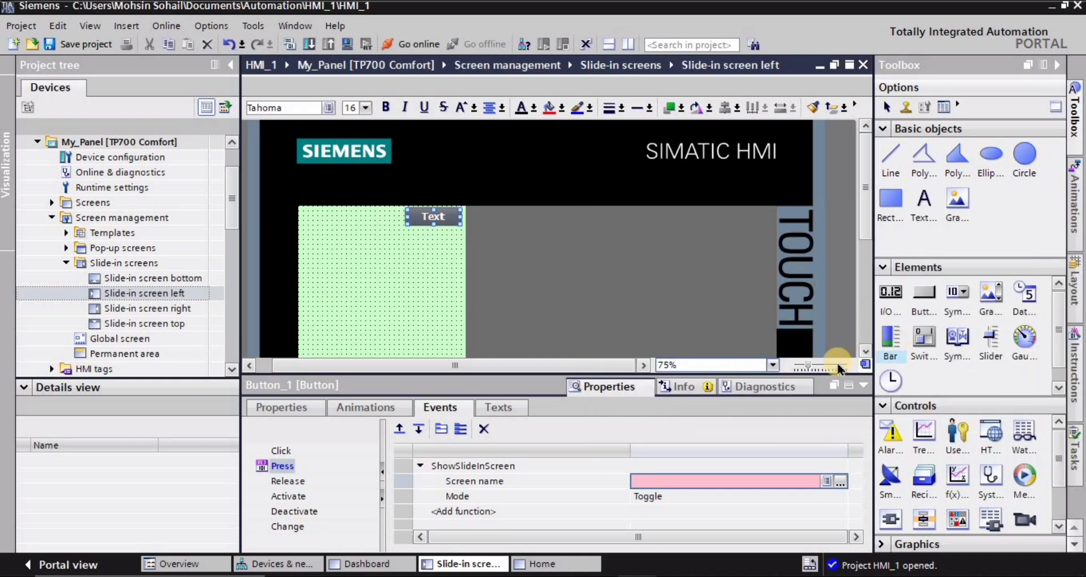
{"action": "left_click", "coordinate": [840, 481]}
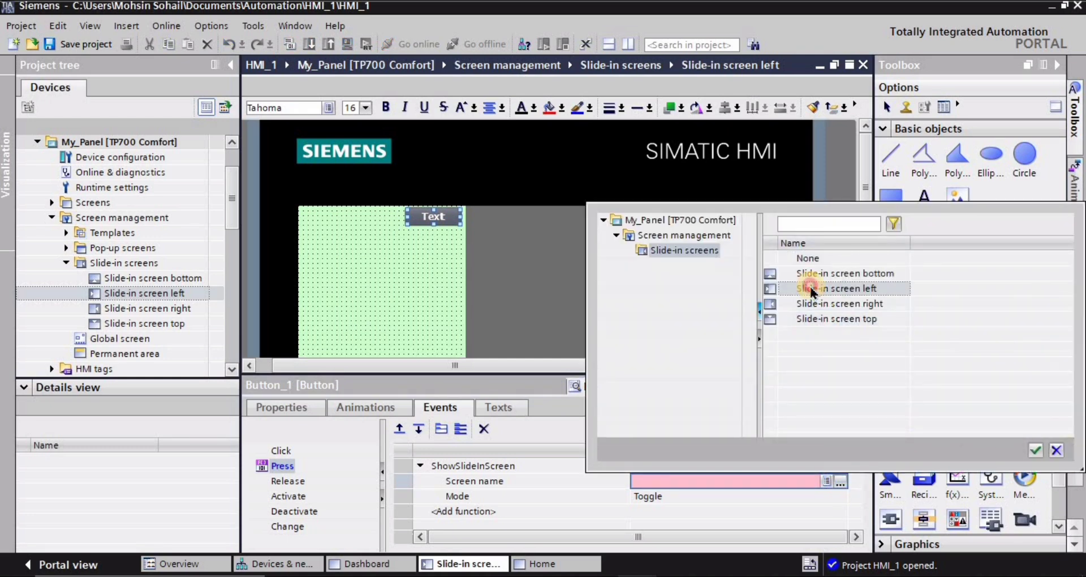
{"action": "left_click", "coordinate": [1036, 452]}
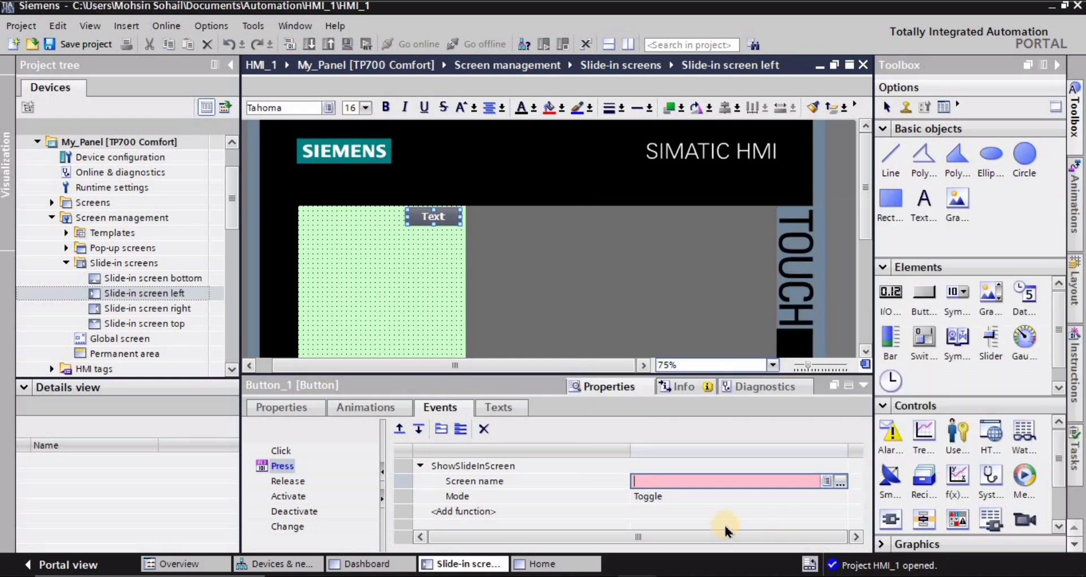
Set the mode of the button's ShowSlideInScreen function to Off.
{"action": "left_click", "coordinate": [665, 498]}
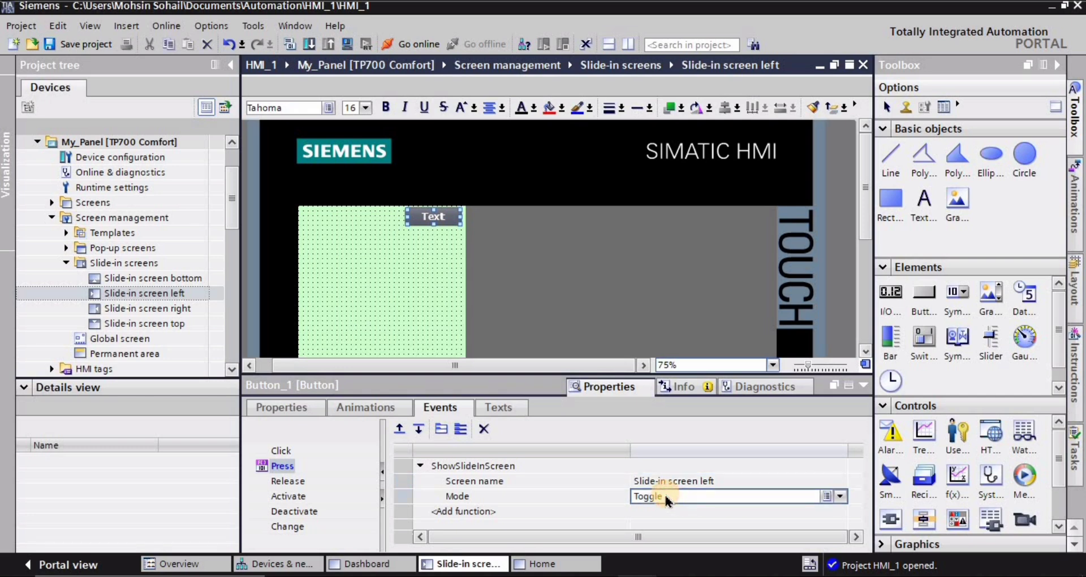
{"action": "left_click", "coordinate": [843, 494]}
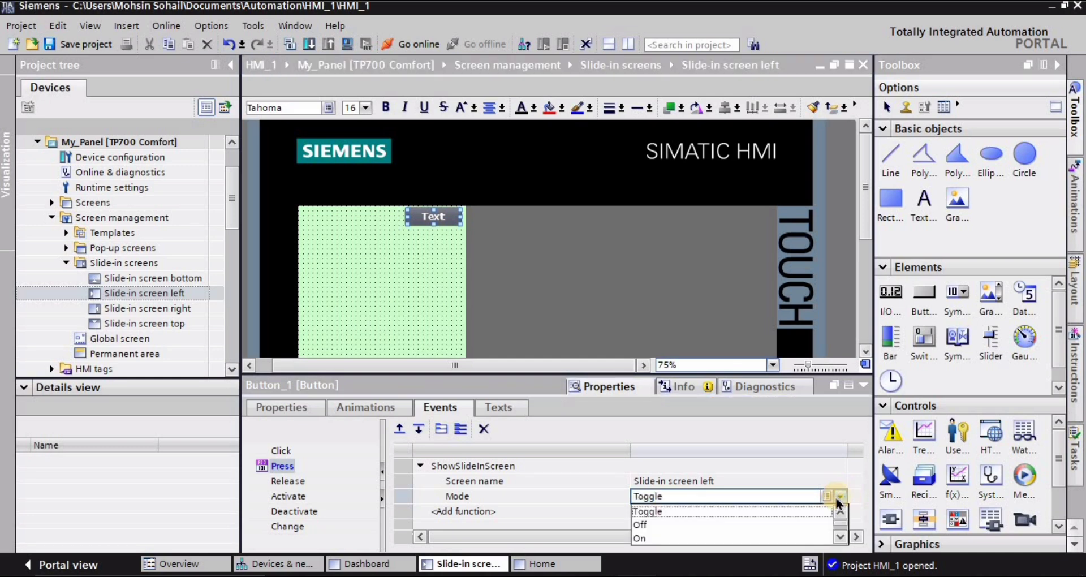
{"action": "left_click", "coordinate": [644, 538]}
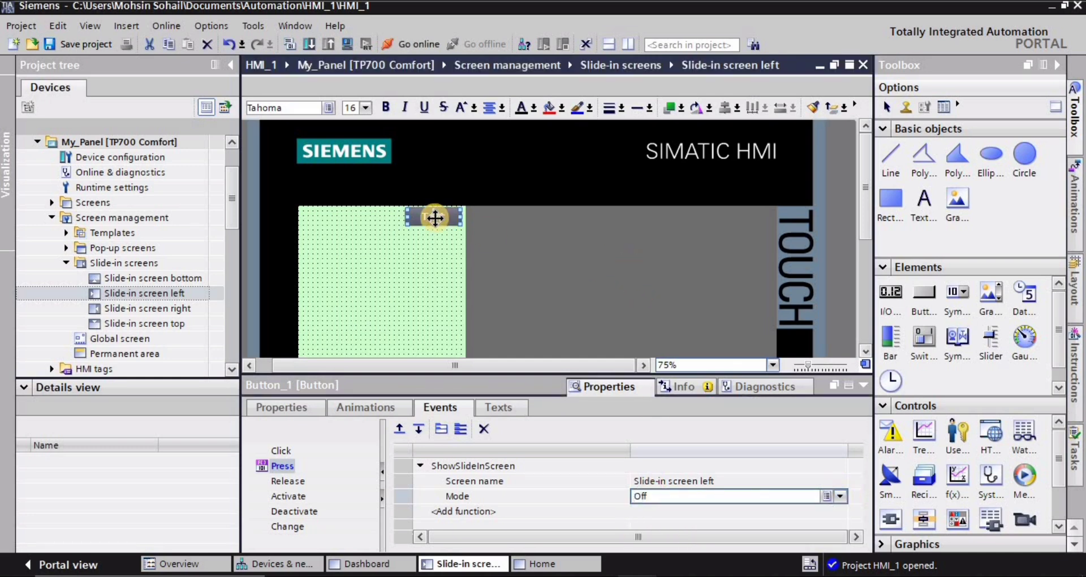
Change the label of the slide-in screen's button to "Exit".
{"action": "left_click", "coordinate": [569, 236]}
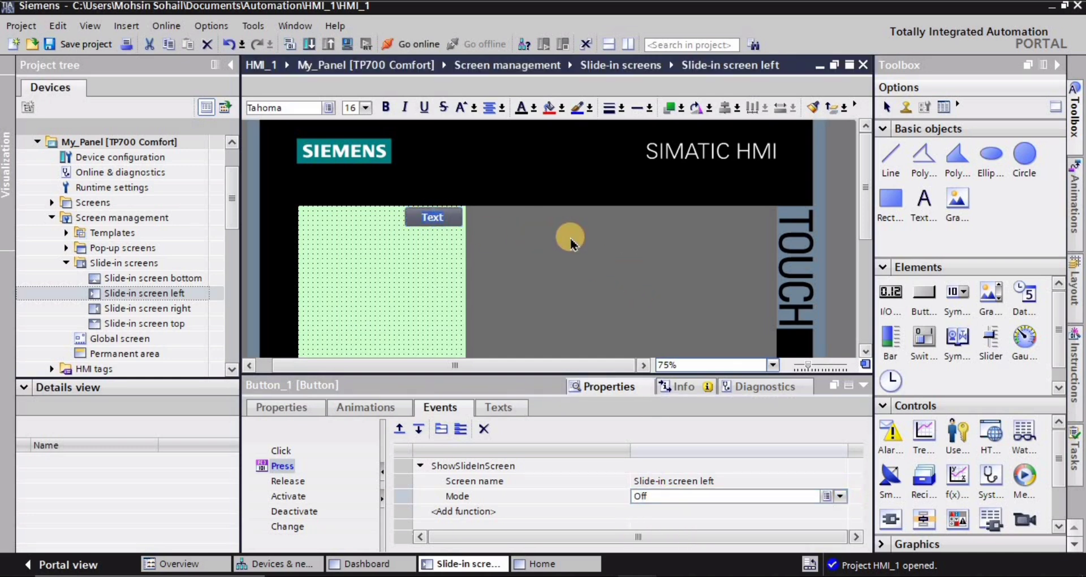
{"action": "type", "text": "Exi"}
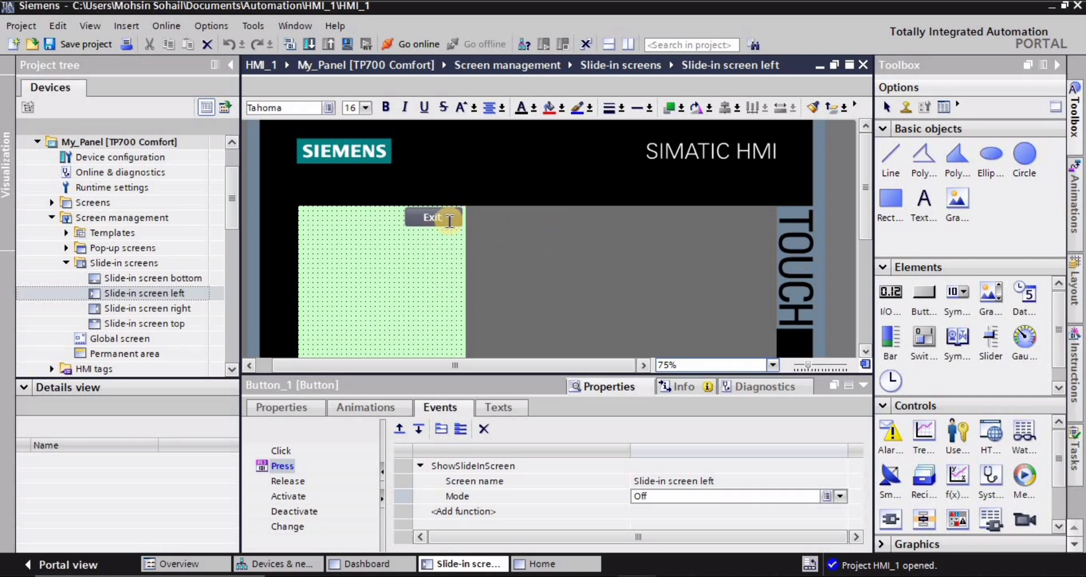
{"action": "left_click", "coordinate": [602, 300]}
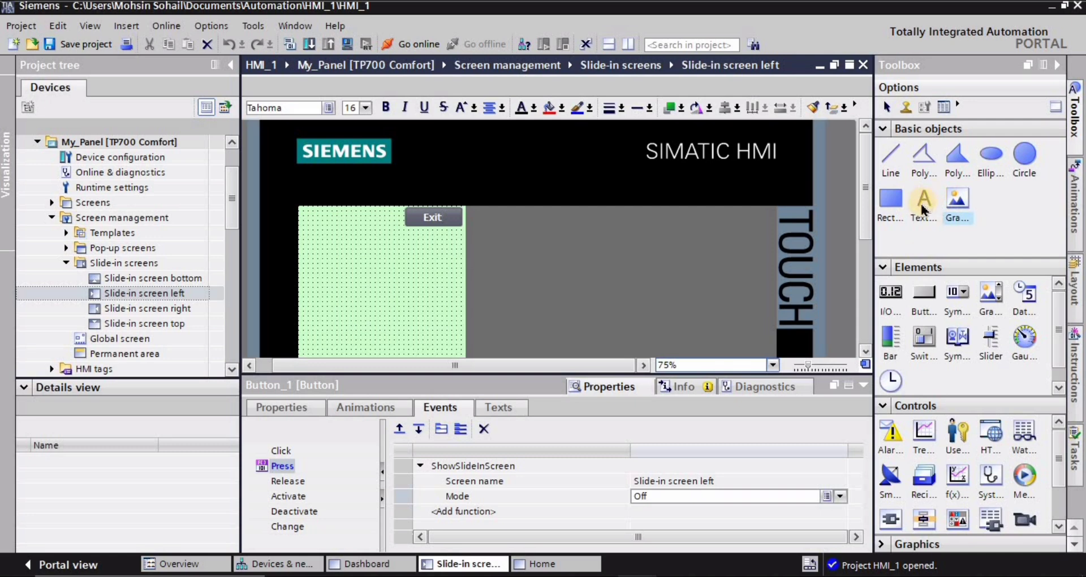
Add a text field reading "Slide in Screen" in the upper-left corner of the green slide-in area.
{"action": "left_click_drag", "start_coordinate": [924, 203], "coordinate": [326, 218]}
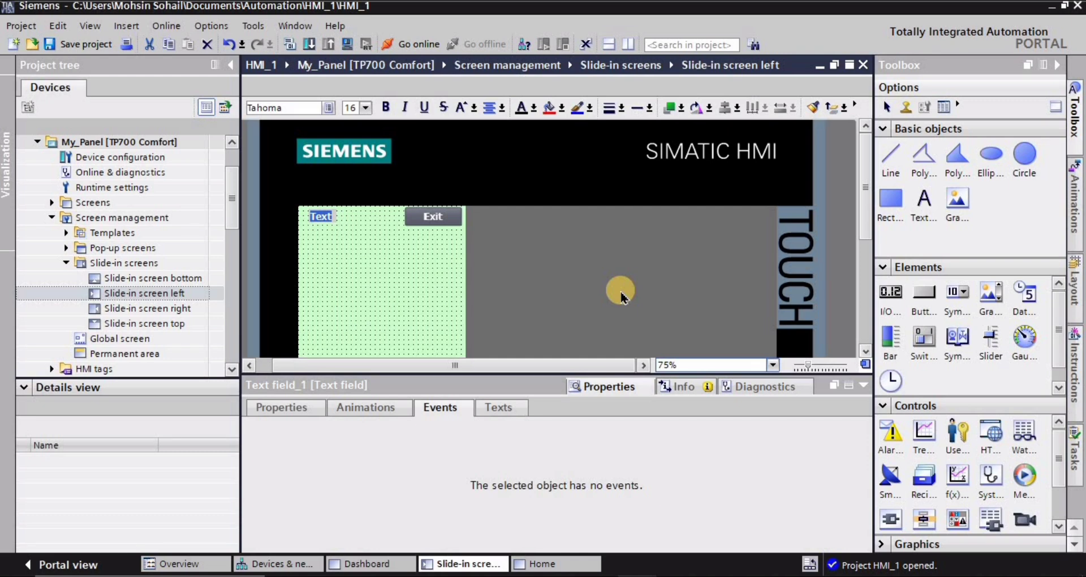
{"action": "type", "text": "Slide in Screen"}
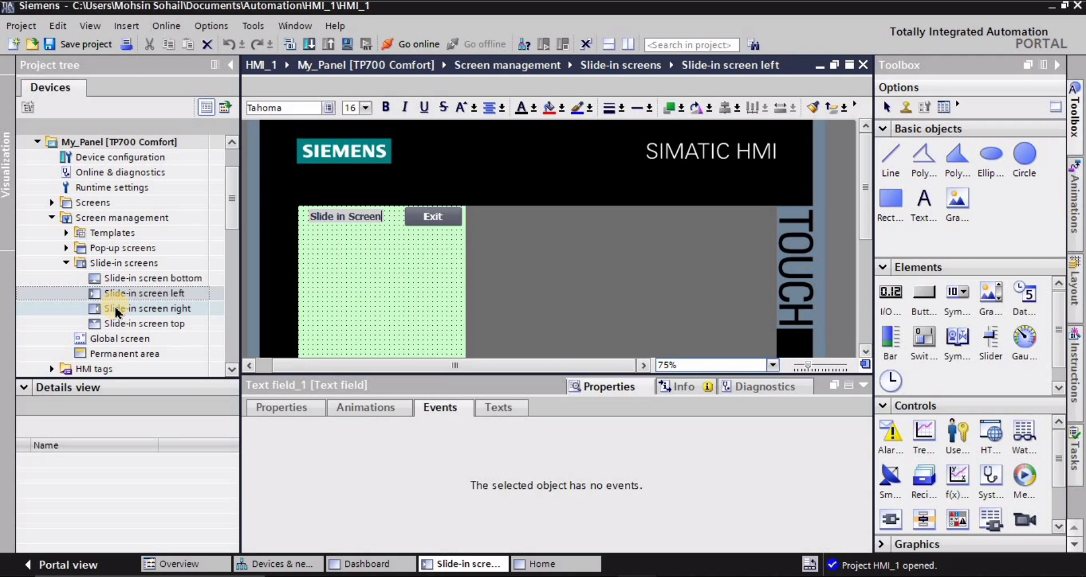
{"action": "left_click", "coordinate": [51, 203]}
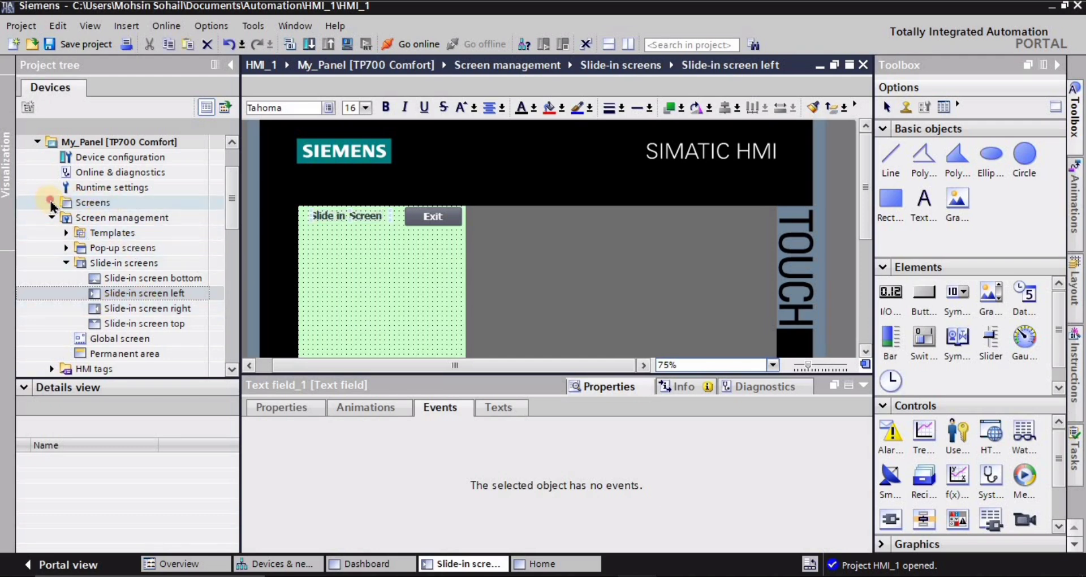
Open the Home screen from the panel's Screens folder in the project tree.
{"action": "left_click", "coordinate": [51, 203]}
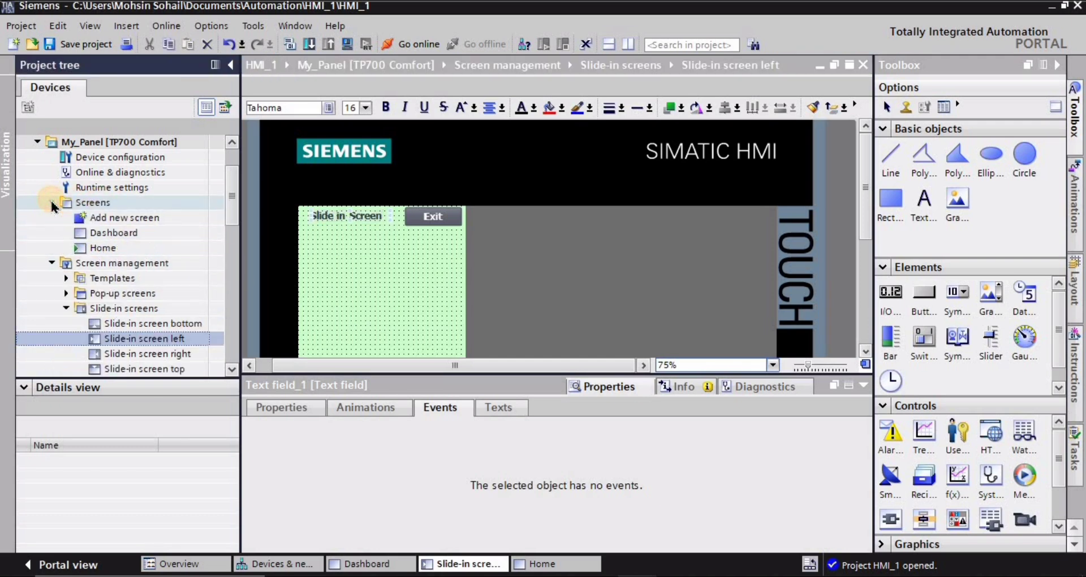
{"action": "left_click", "coordinate": [102, 248]}
{"action": "left_click", "coordinate": [102, 247]}
{"action": "left_click", "coordinate": [147, 244]}
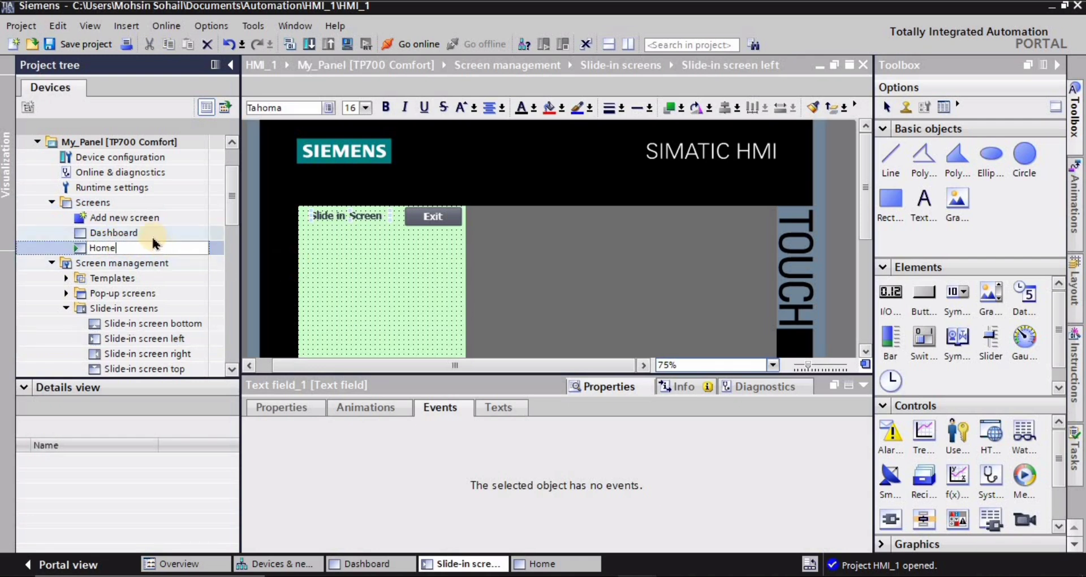
{"action": "left_click", "coordinate": [105, 247]}
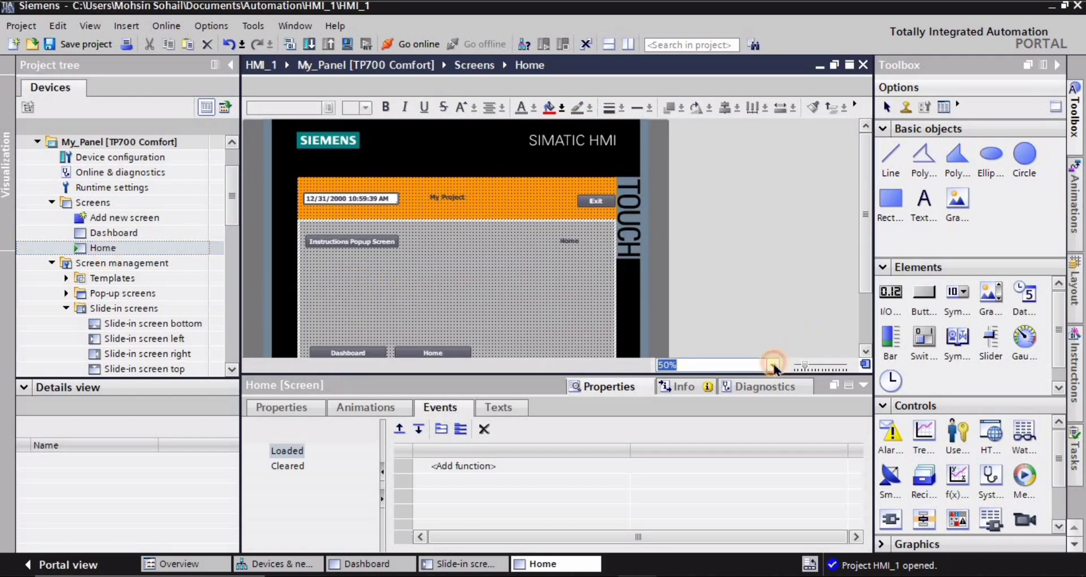
Place the left slide-in screen from the project tree as a button below the Instructions Popup Screen button on the Home screen.
{"action": "left_click", "coordinate": [773, 365]}
{"action": "left_click", "coordinate": [659, 389]}
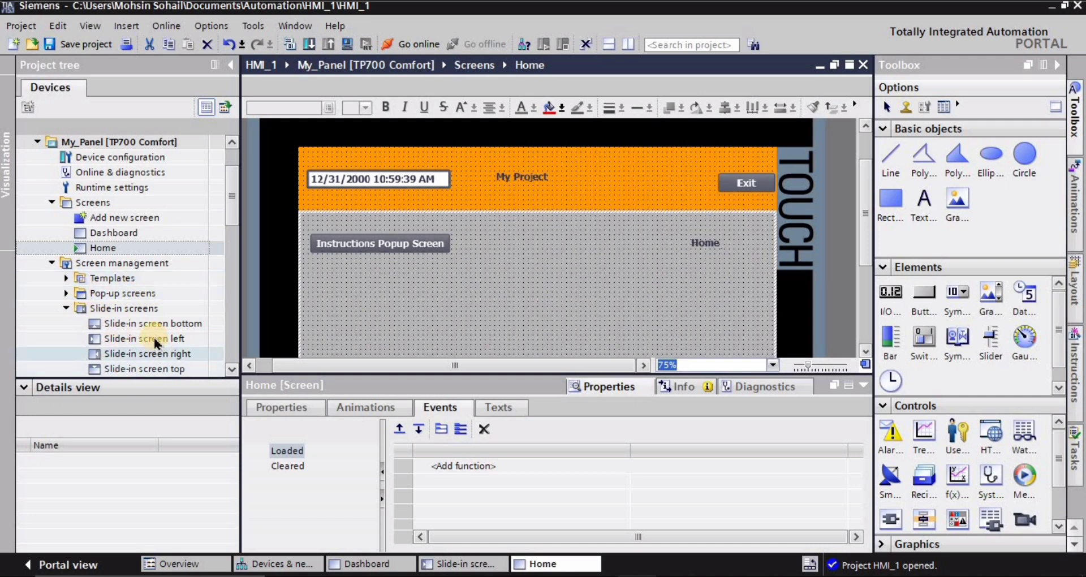
{"action": "left_click_drag", "start_coordinate": [135, 338], "coordinate": [369, 280]}
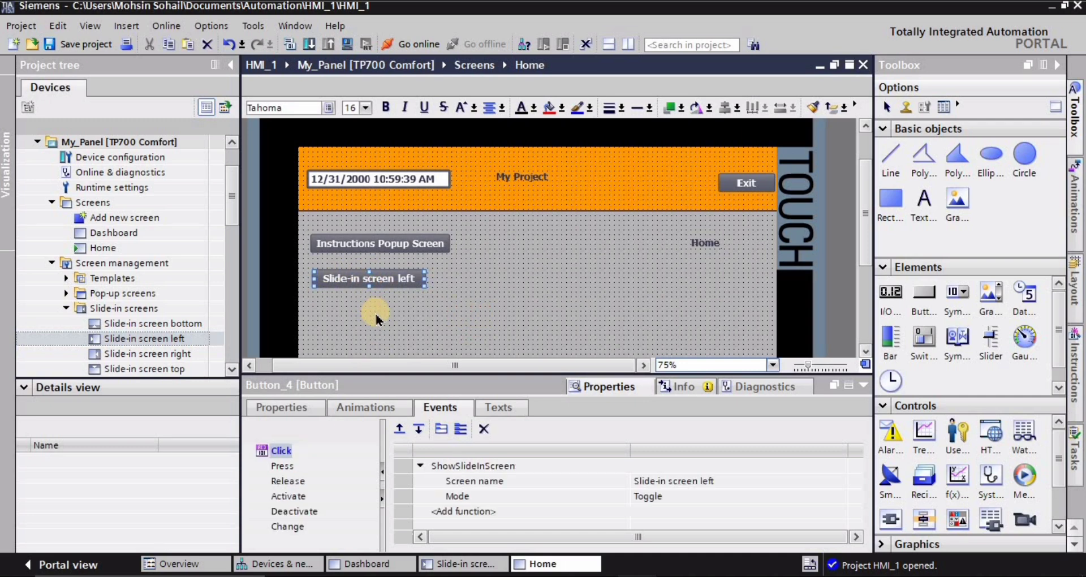
{"action": "left_click", "coordinate": [483, 306]}
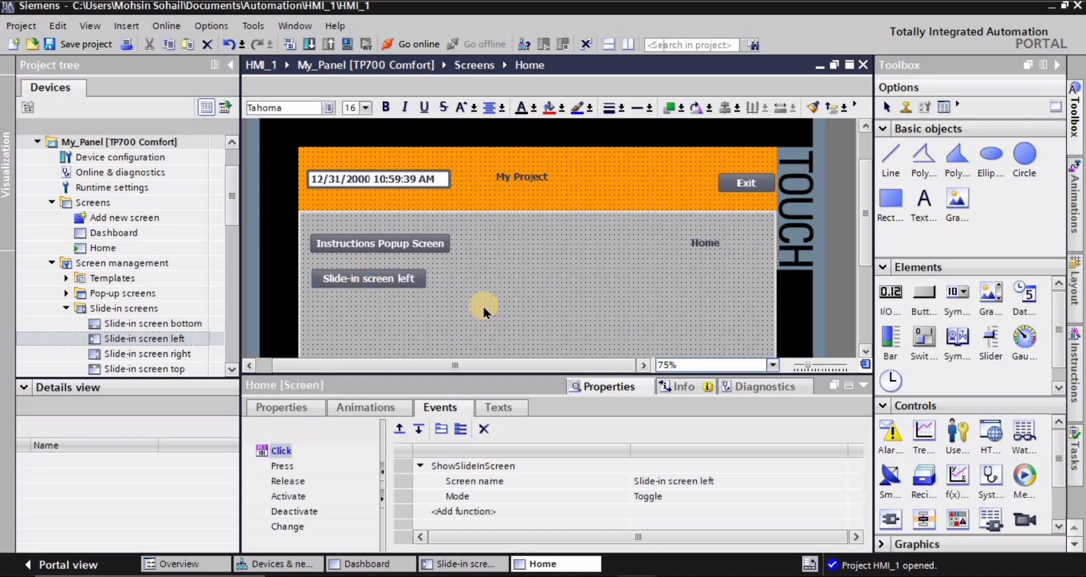
Set the ShowSlideInScreen mode of the Home screen's Slide-in screen left button to On and save the project.
{"action": "left_click", "coordinate": [380, 272]}
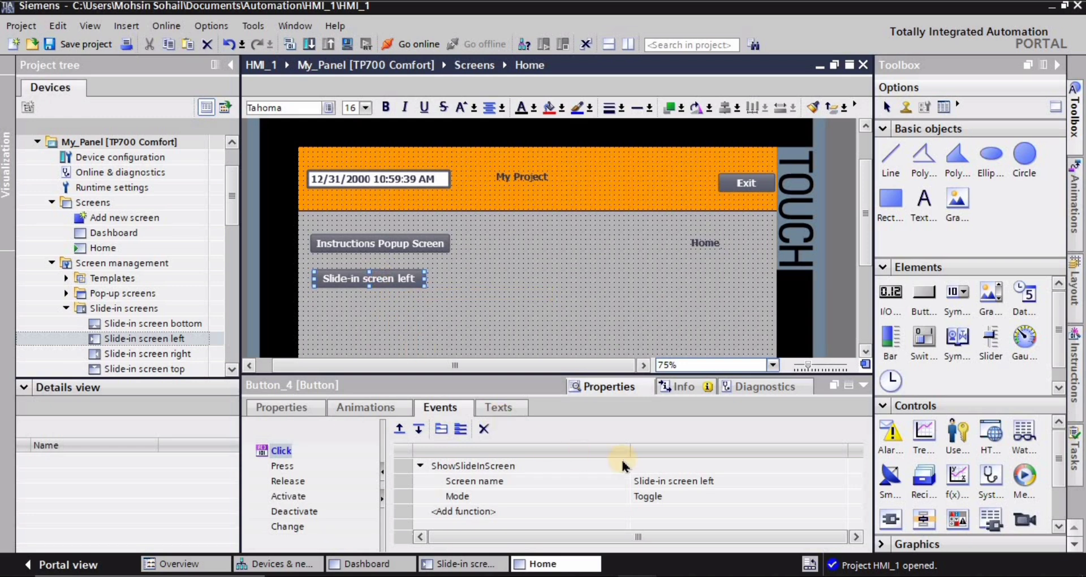
{"action": "left_click", "coordinate": [648, 496]}
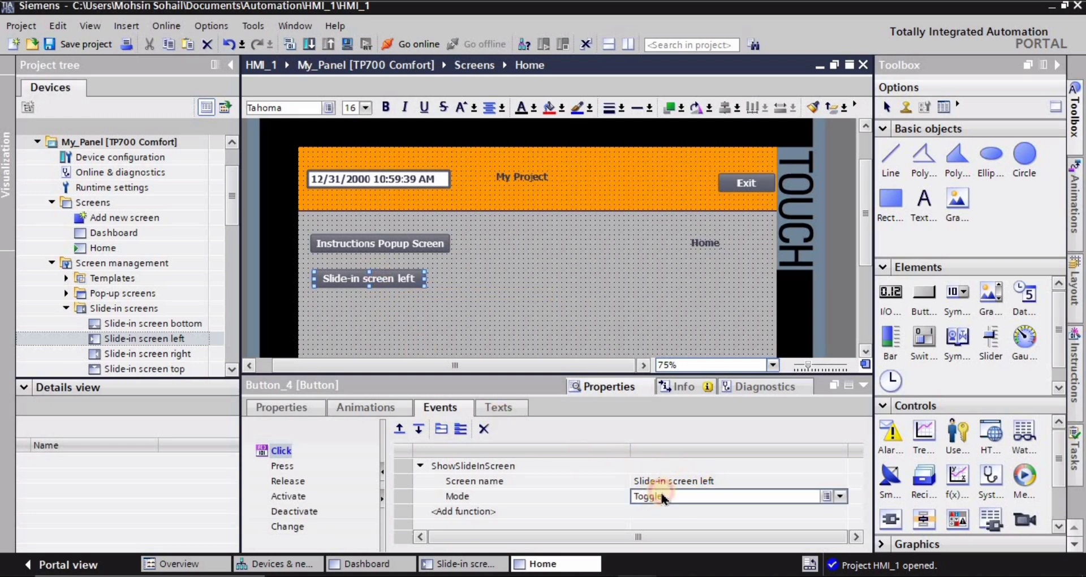
{"action": "left_click", "coordinate": [841, 497]}
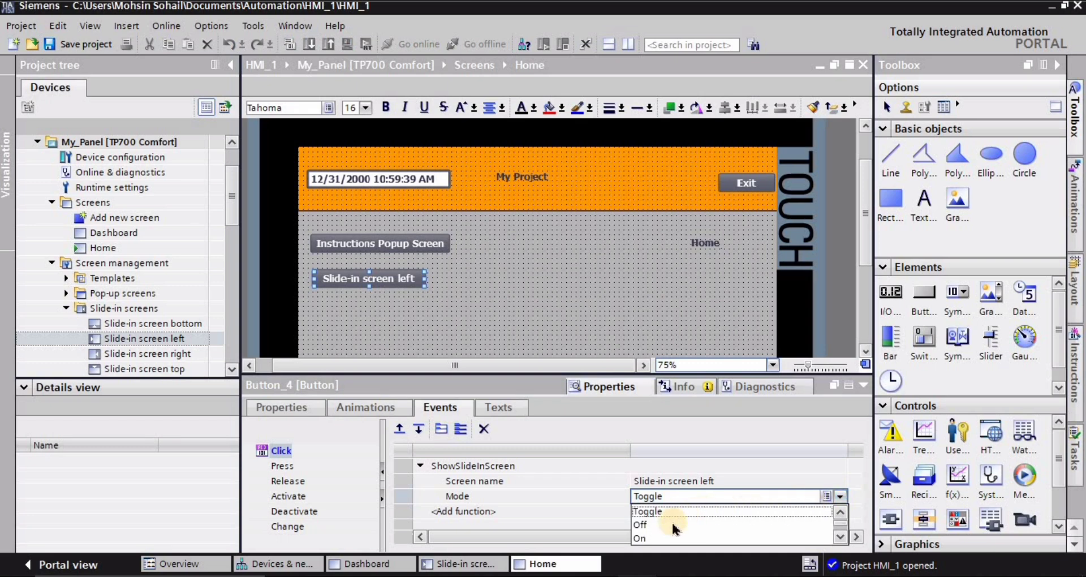
{"action": "left_click", "coordinate": [642, 538]}
{"action": "type", "text": "On"}
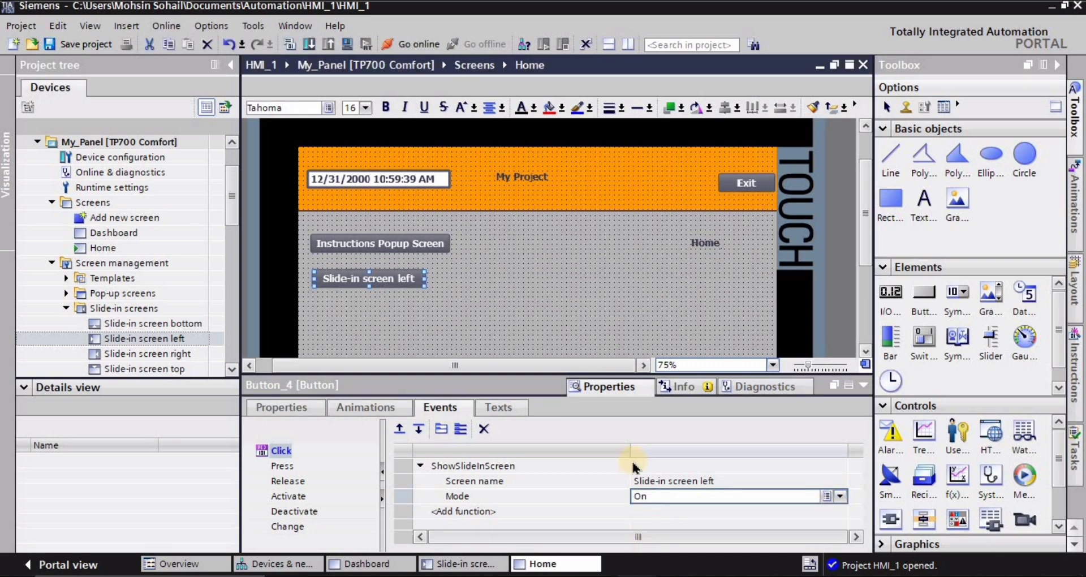
{"action": "left_click", "coordinate": [591, 303]}
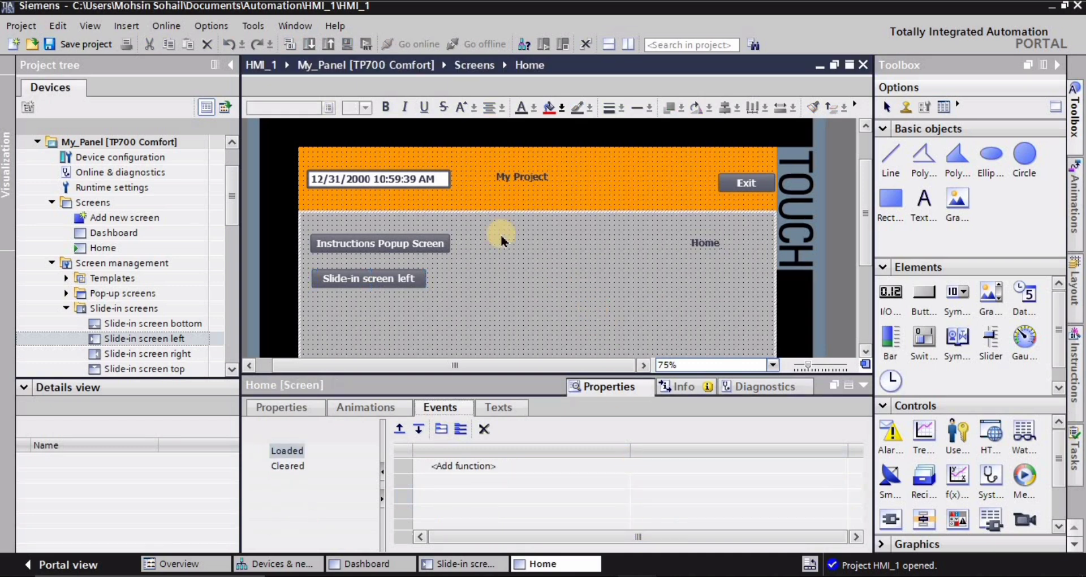
{"action": "left_click", "coordinate": [80, 44]}
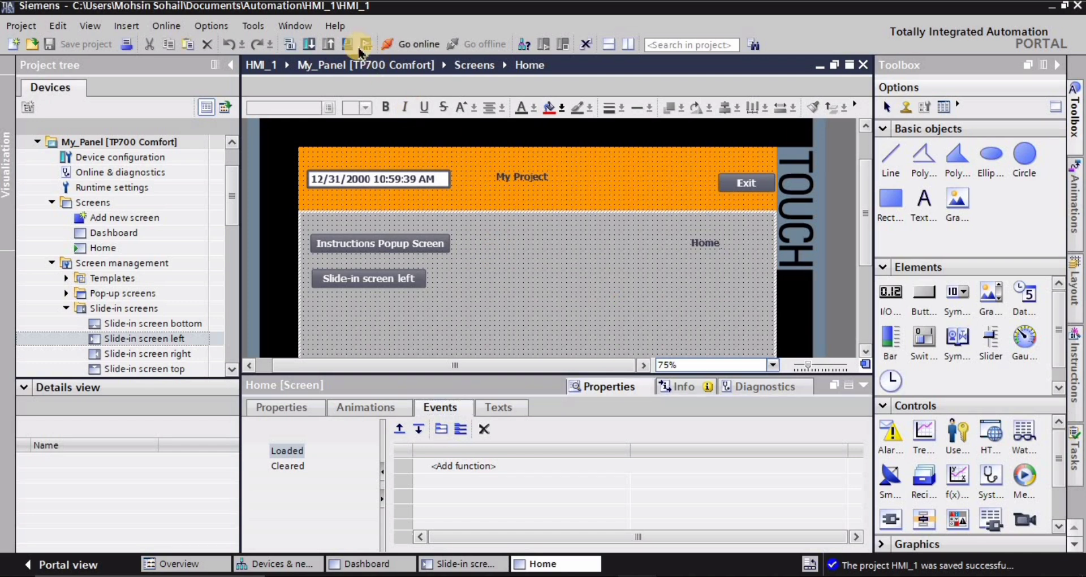
Simulate the panel in a maximized runtime window and test opening the left slide-in screen from Home and closing it with its Exit button twice.
{"action": "left_click", "coordinate": [349, 45]}
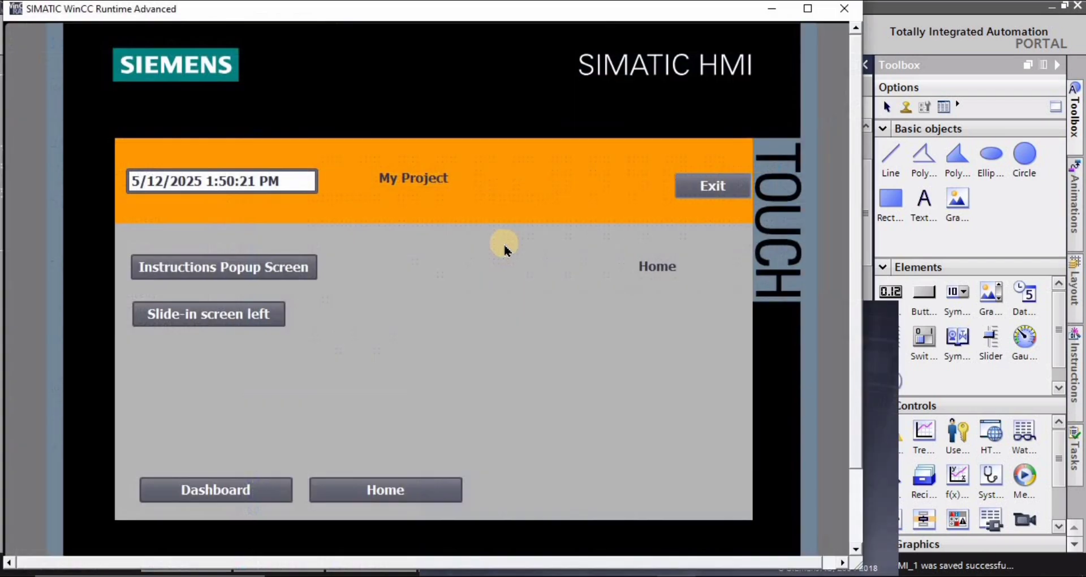
{"action": "left_click", "coordinate": [808, 8]}
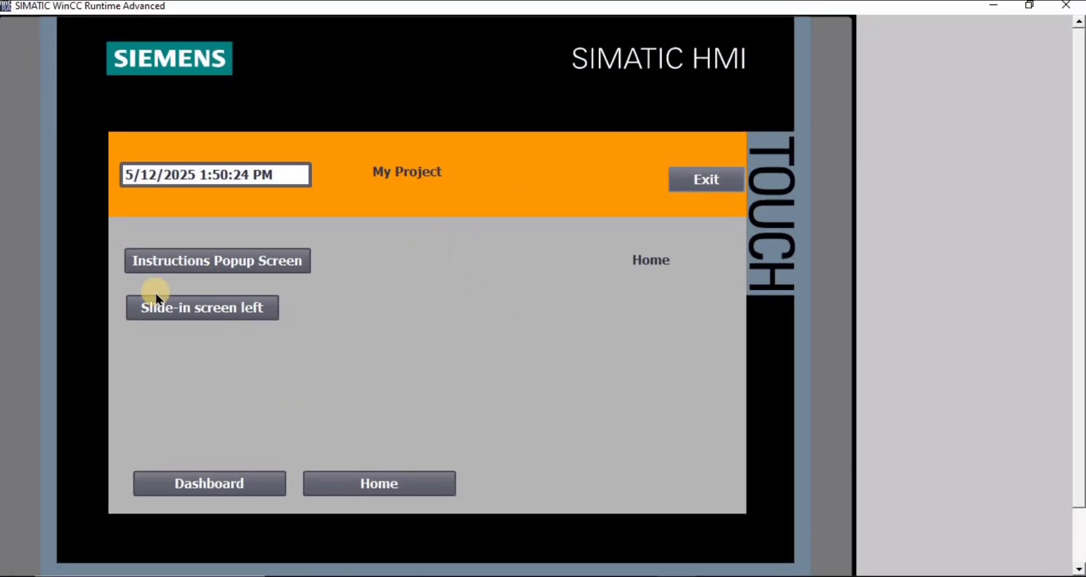
{"action": "left_click", "coordinate": [208, 308]}
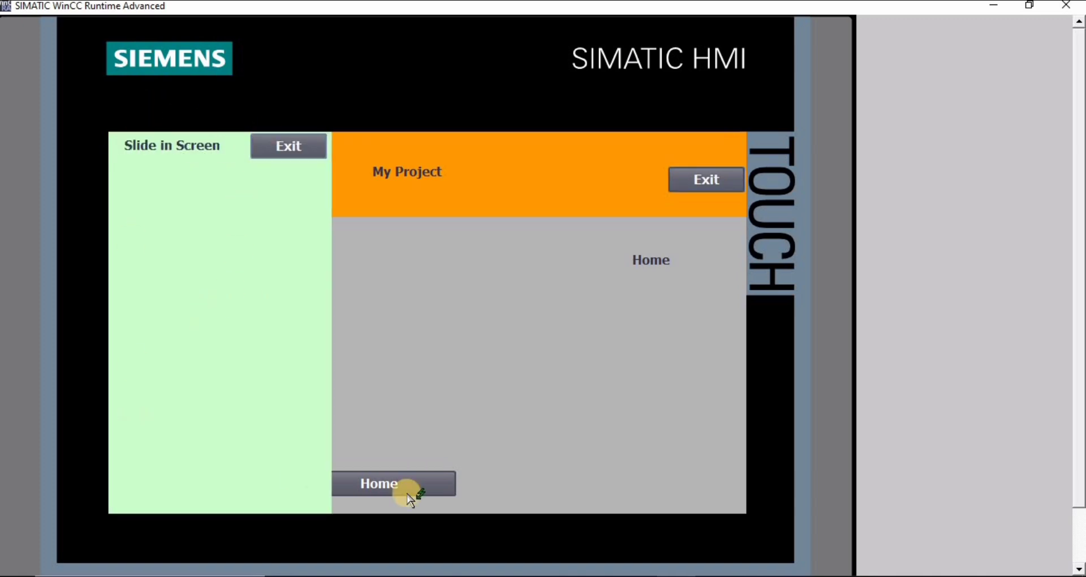
{"action": "left_click", "coordinate": [288, 146]}
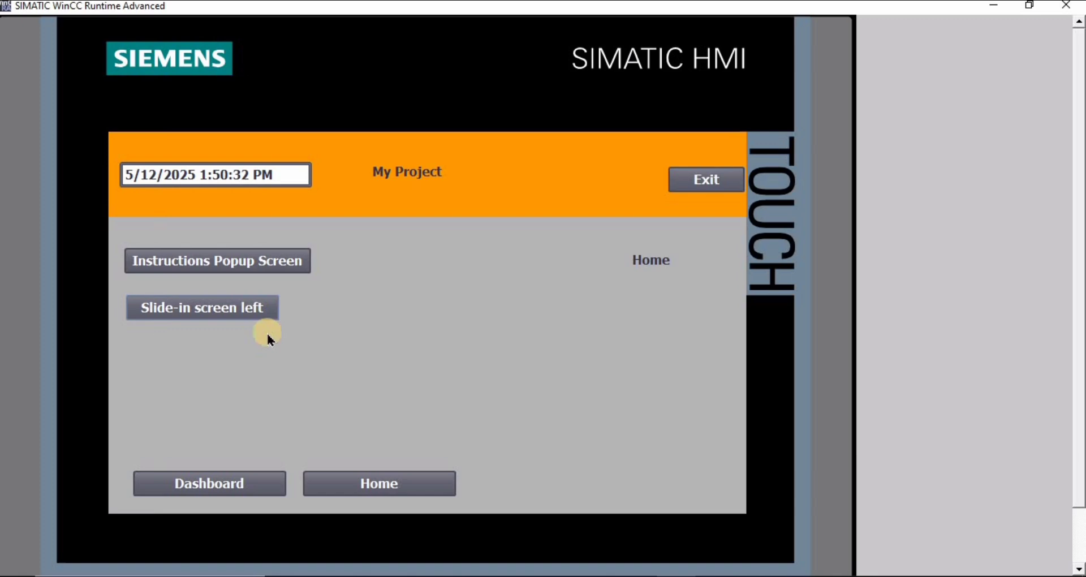
{"action": "left_click", "coordinate": [199, 306]}
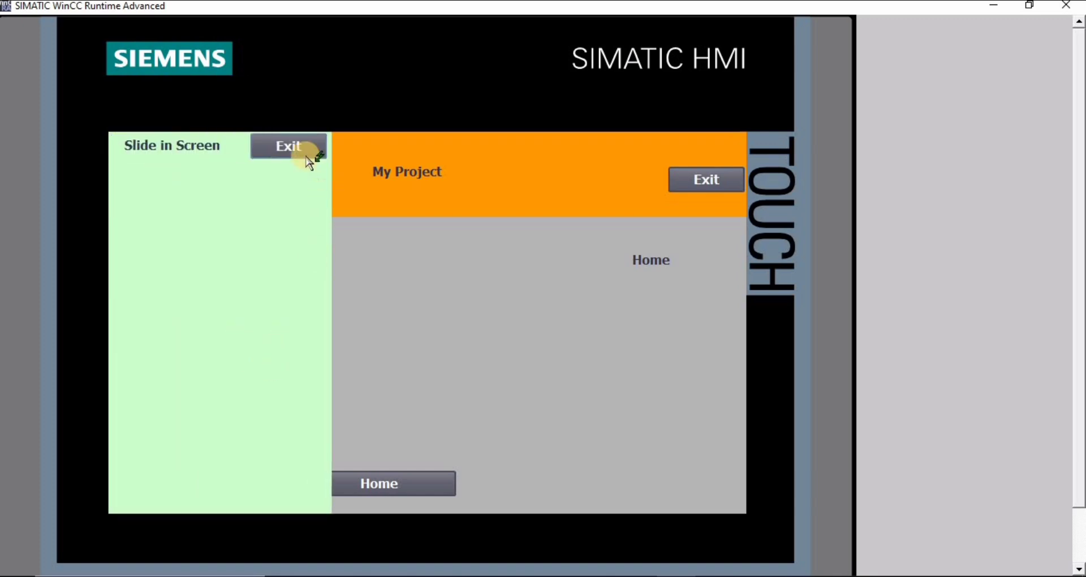
{"action": "left_click", "coordinate": [280, 145]}
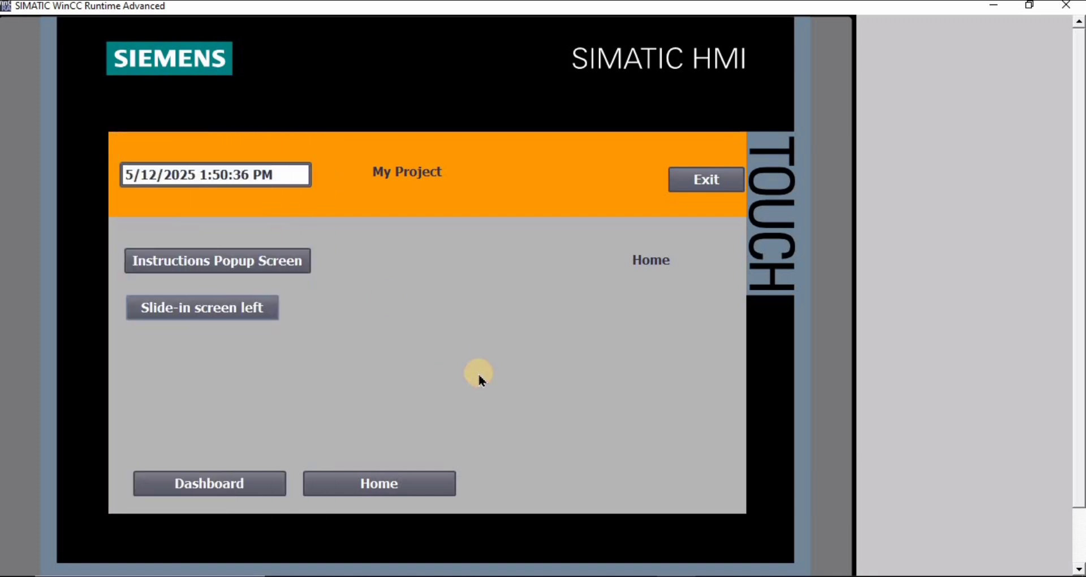